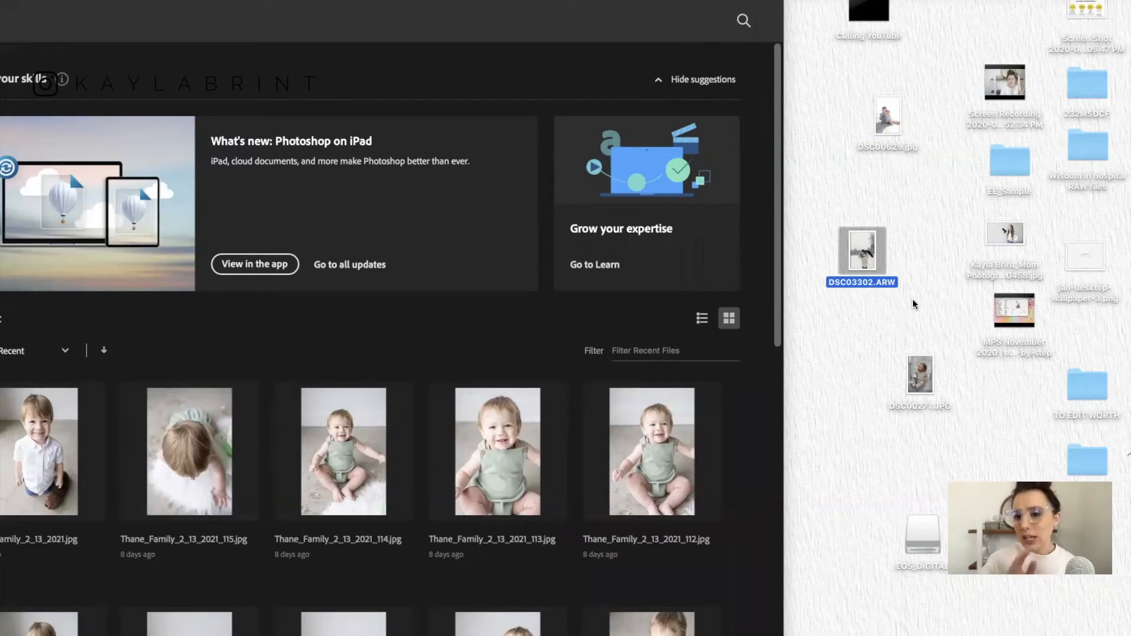
Open the desktop photos DSC00271.JPG and DSC03302.ARW in Photoshop.
{"action": "left_click_drag", "start_coordinate": [920, 380], "coordinate": [471, 629]}
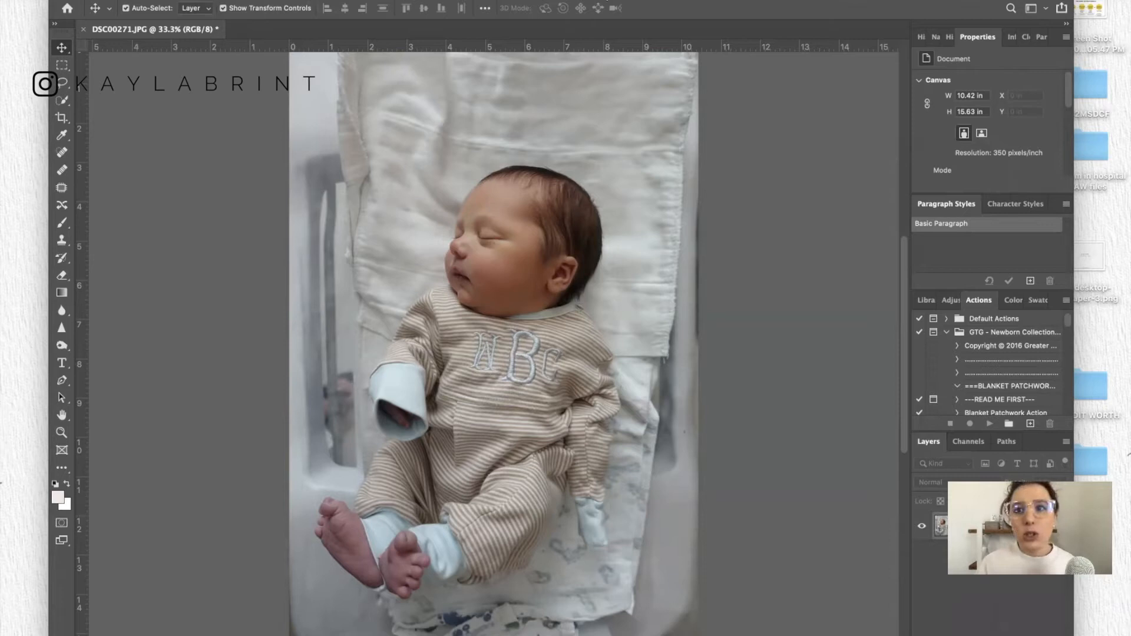
{"action": "left_click_drag", "start_coordinate": [413, 1], "coordinate": [100, 0]}
{"action": "left_click", "coordinate": [862, 254]}
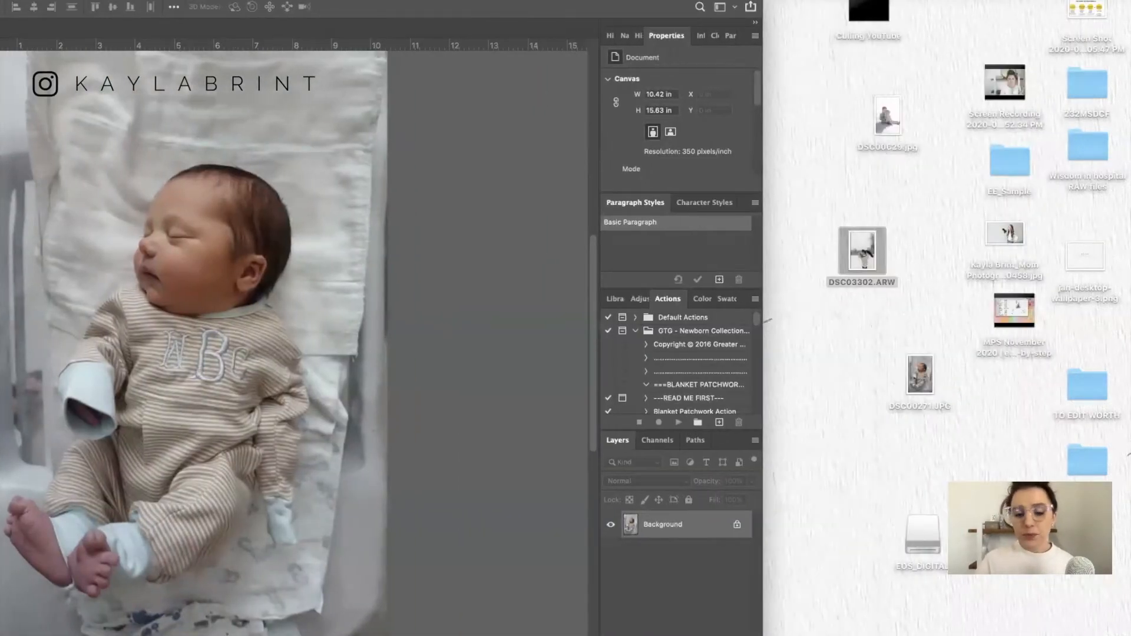
{"action": "left_click", "coordinate": [474, 625]}
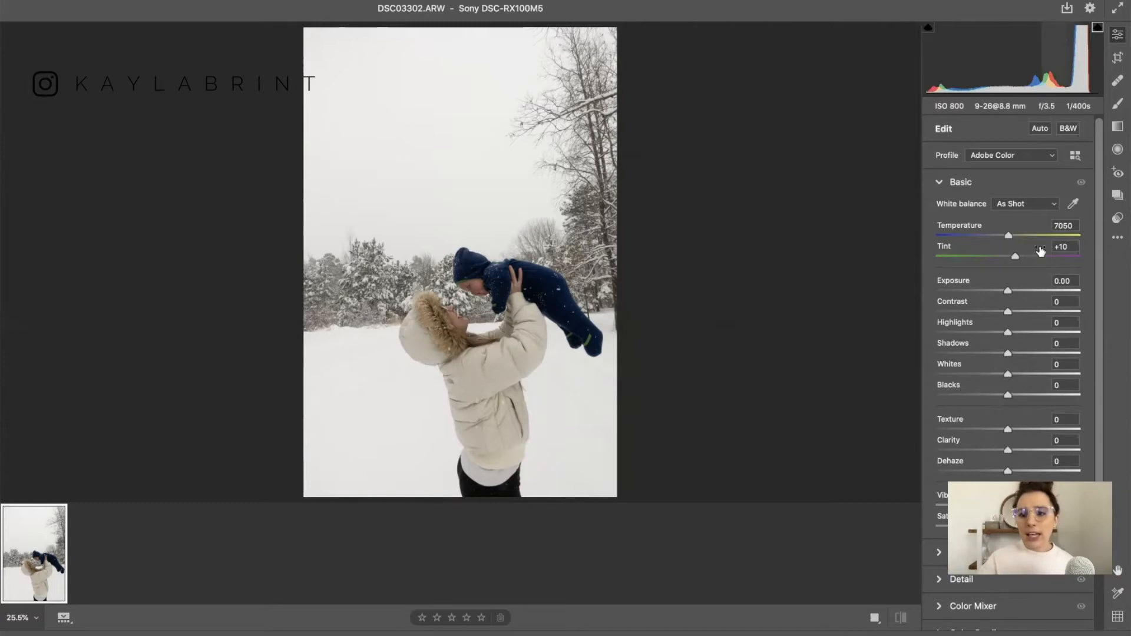
Set the raw snow photo's Exposure to +1.30, Highlights to -60 and Shadows to -10.
{"action": "mouse_move", "coordinate": [1007, 289]}
{"action": "left_mouse_down"}
{"action": "mouse_move", "coordinate": [1045, 289]}
{"action": "mouse_move", "coordinate": [1027, 287]}
{"action": "left_mouse_up"}
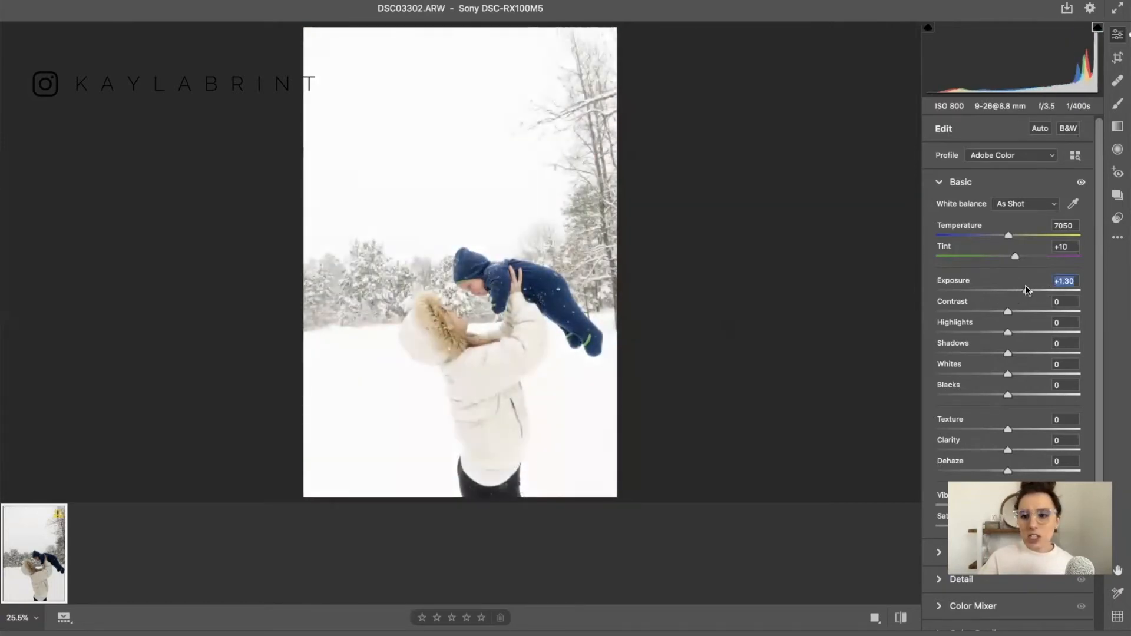
{"action": "left_click", "coordinate": [1008, 354]}
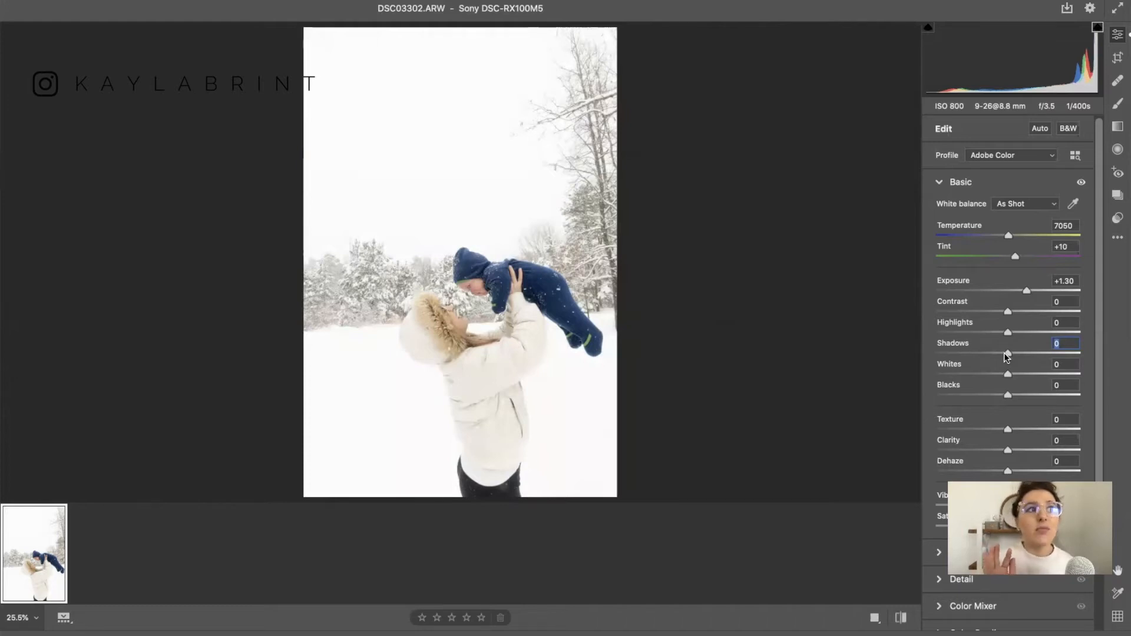
{"action": "mouse_move", "coordinate": [1007, 356]}
{"action": "left_mouse_down"}
{"action": "mouse_move", "coordinate": [1019, 354]}
{"action": "mouse_move", "coordinate": [964, 334]}
{"action": "mouse_move", "coordinate": [999, 355]}
{"action": "left_mouse_up"}
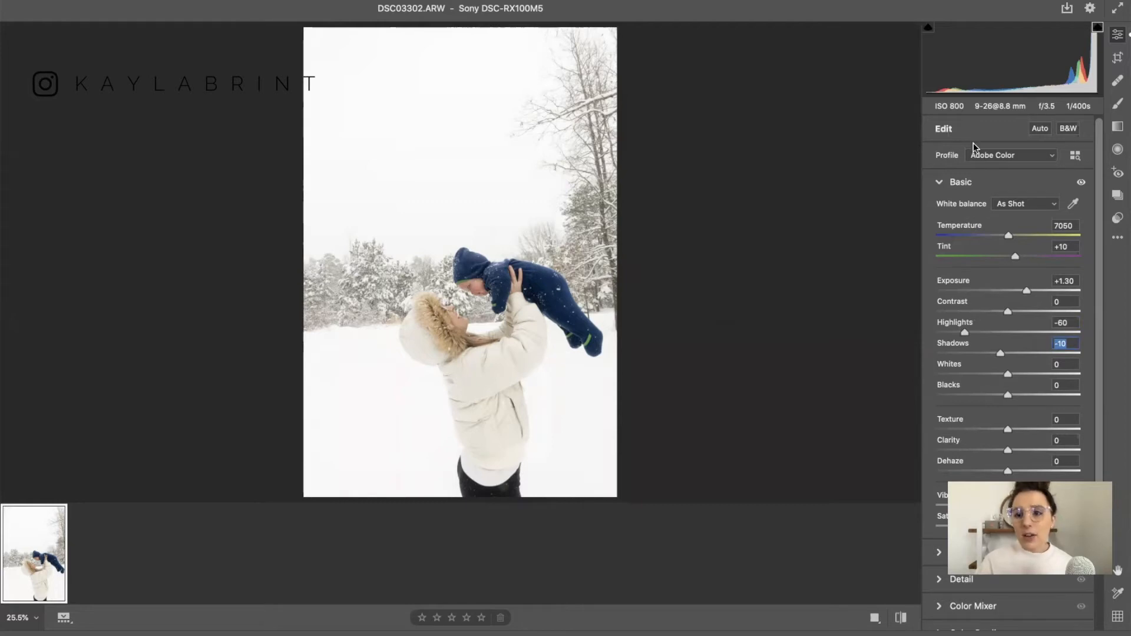
Try a lower Blues saturation for the snow photo in the HSL Color Mixer and reset it.
{"action": "scroll", "coordinate": [938, 553], "scroll_direction": "down", "scroll_amount": 4}
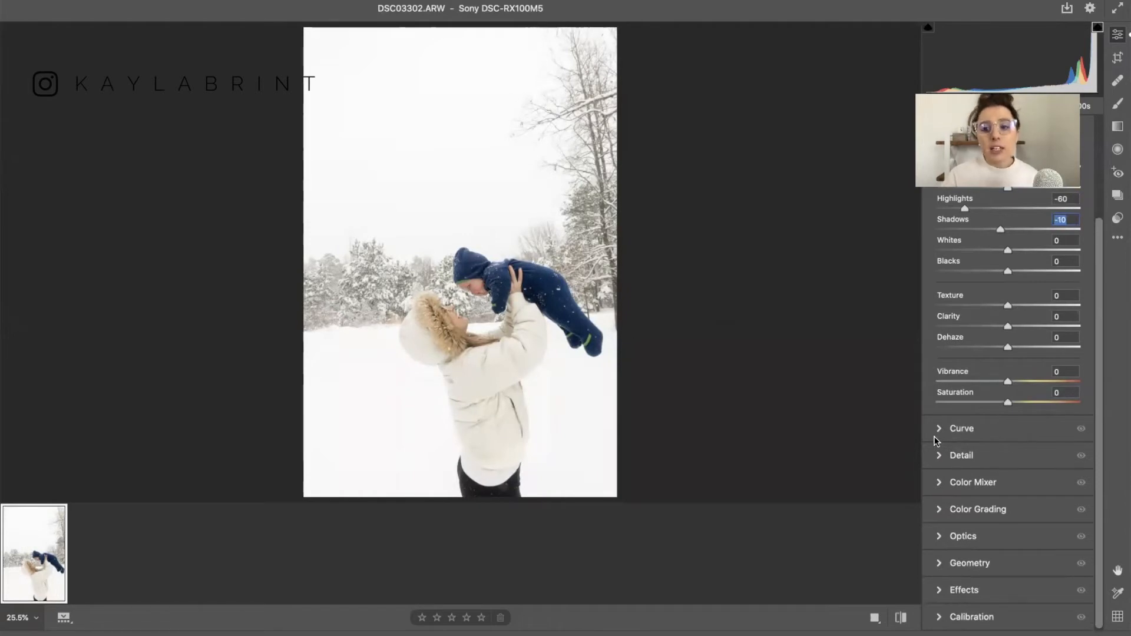
{"action": "left_click", "coordinate": [939, 482]}
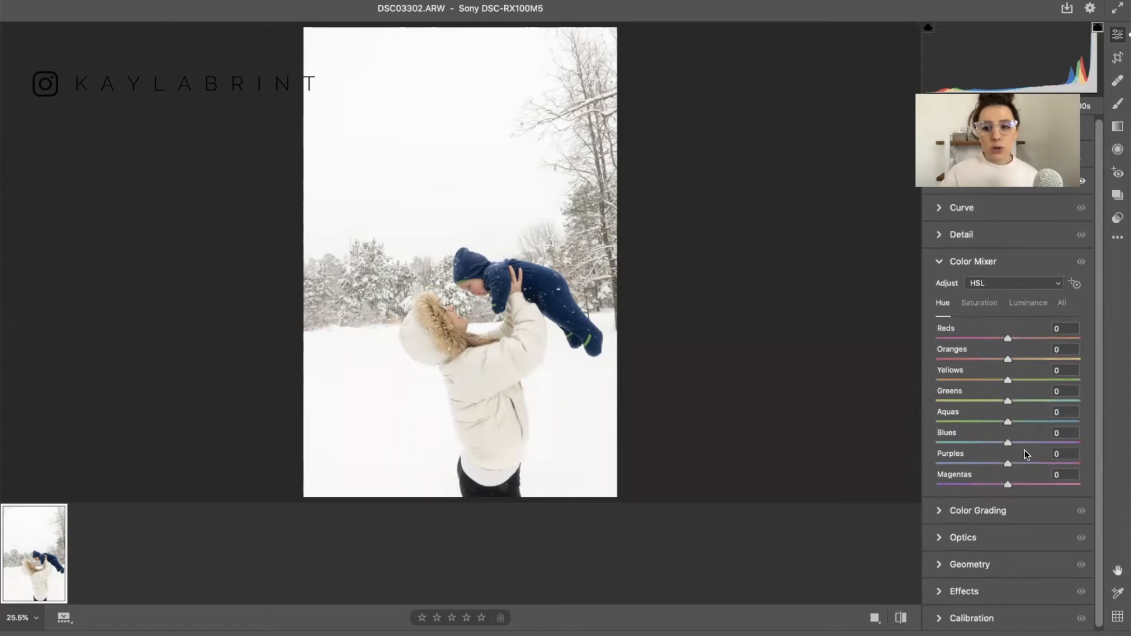
{"action": "left_click", "coordinate": [984, 303]}
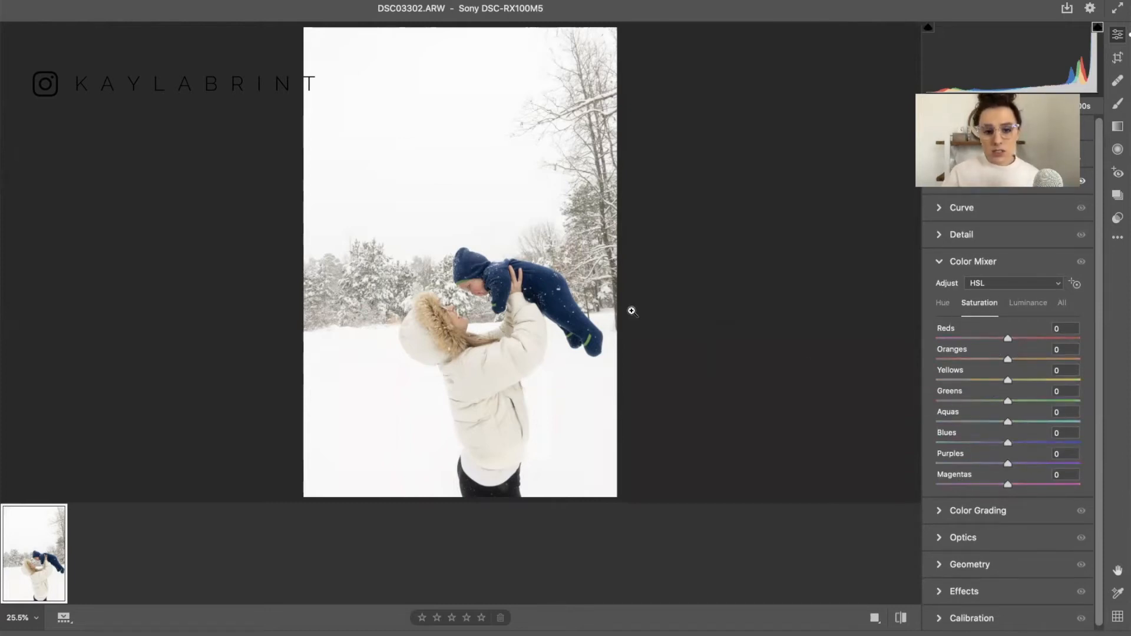
{"action": "left_click_drag", "start_coordinate": [1007, 423], "coordinate": [993, 445]}
{"action": "double_click", "coordinate": [993, 446]}
{"action": "left_click", "coordinate": [942, 263]}
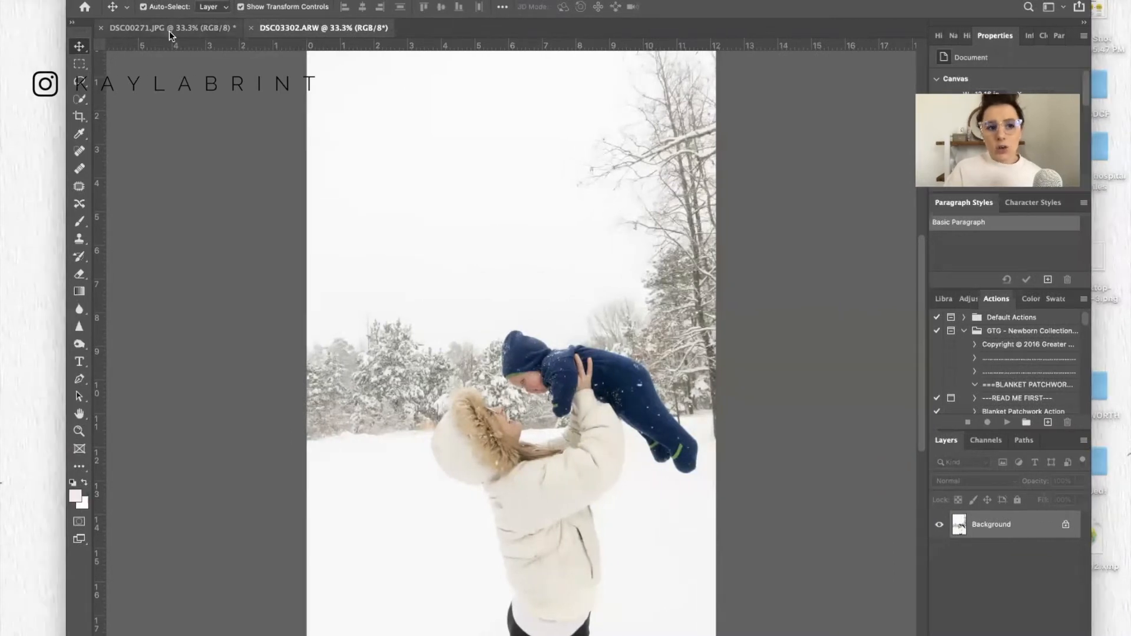
Open the newborn photo DSC00271.JPG in the Camera Raw Filter.
{"action": "left_click", "coordinate": [168, 30]}
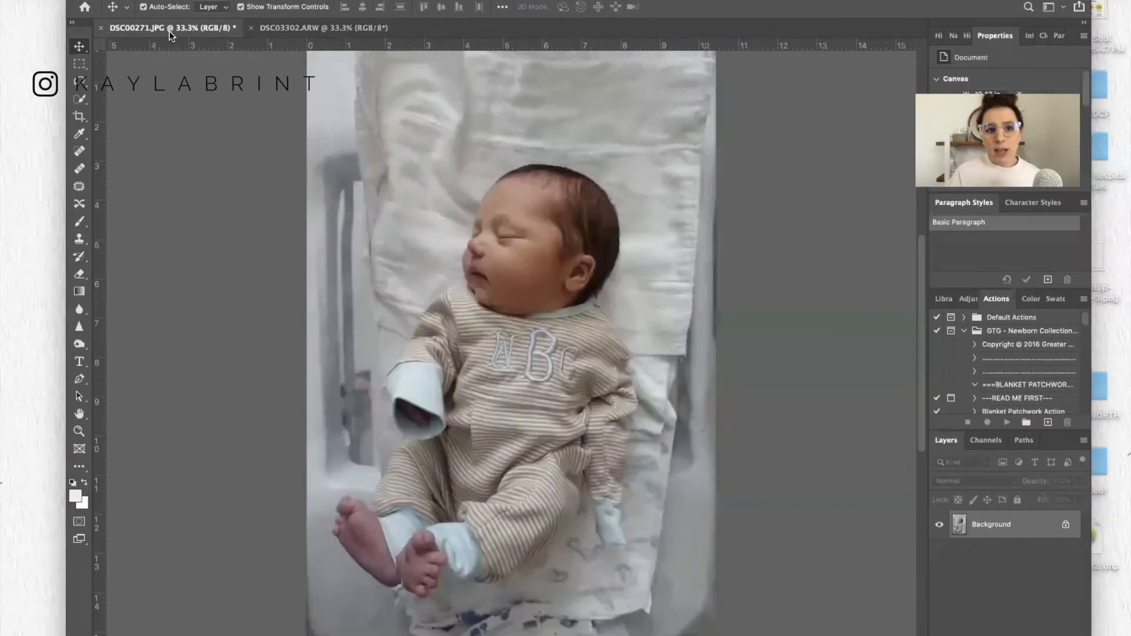
{"action": "left_click", "coordinate": [318, 27]}
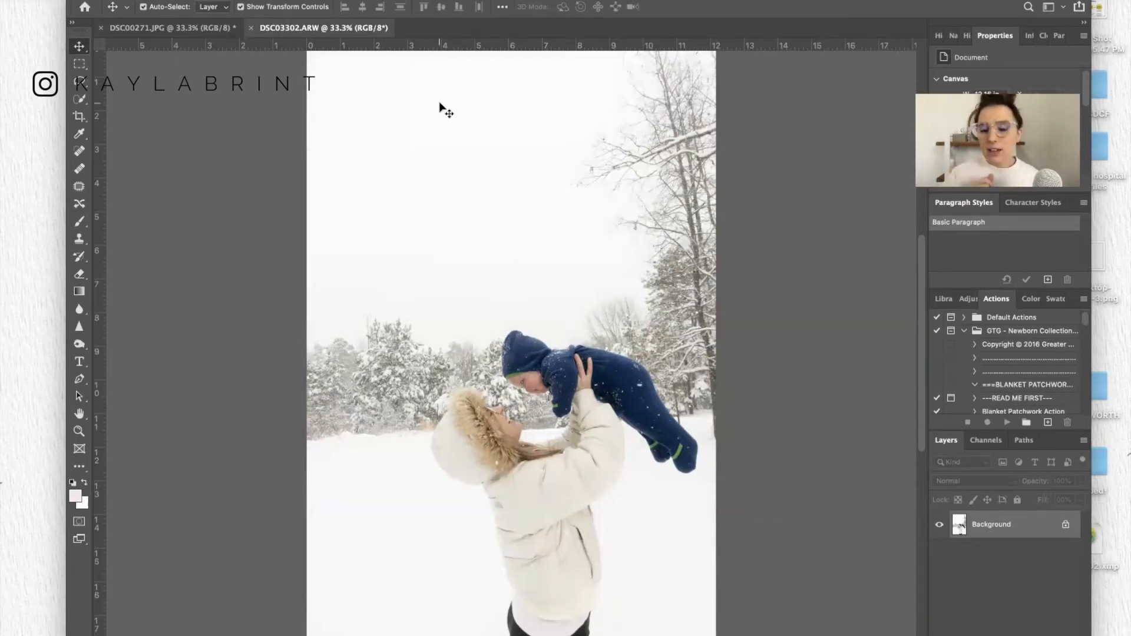
{"action": "left_click", "coordinate": [165, 26]}
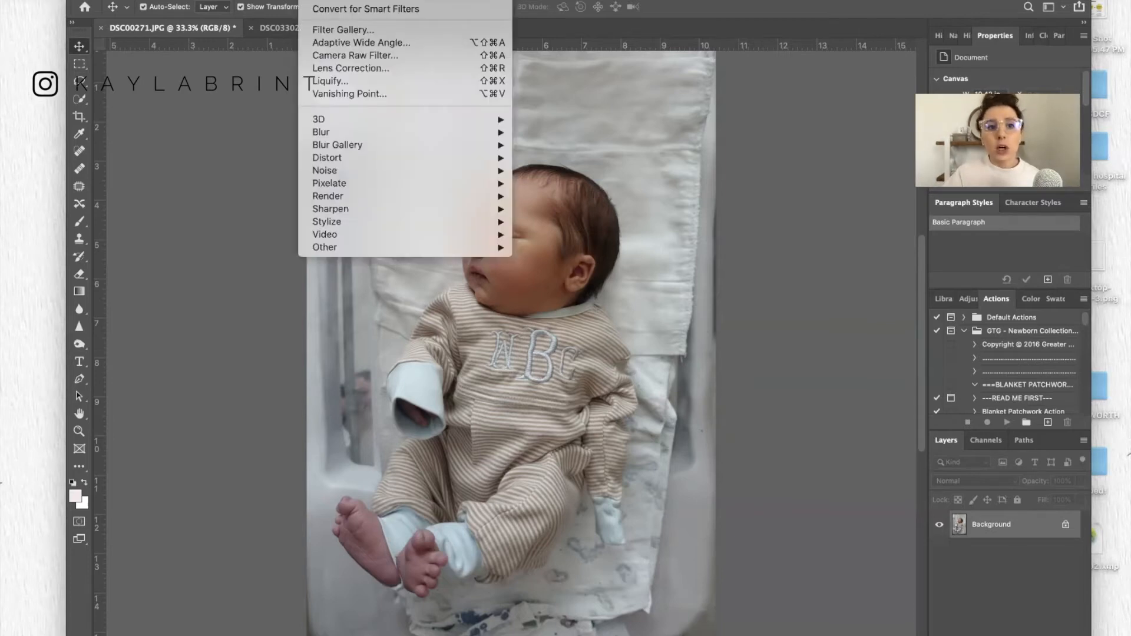
{"action": "left_click", "coordinate": [340, 53]}
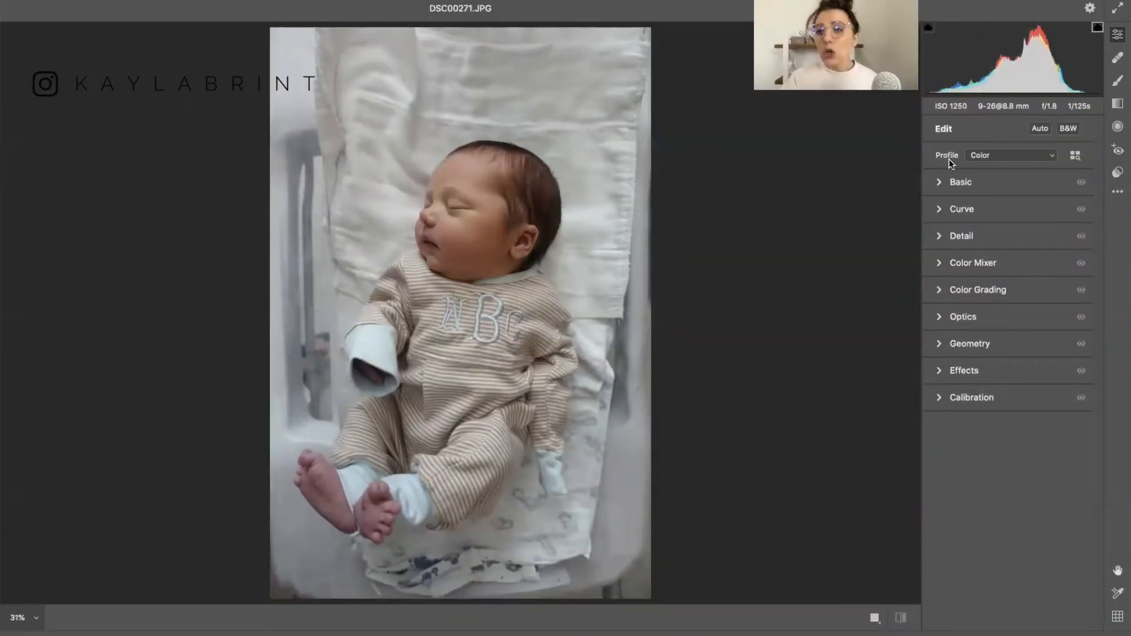
Set the newborn photo's Exposure to +0.90, Highlights to +10, Temperature to +1 and Shadows to +10, and commit the filter.
{"action": "left_click", "coordinate": [938, 182]}
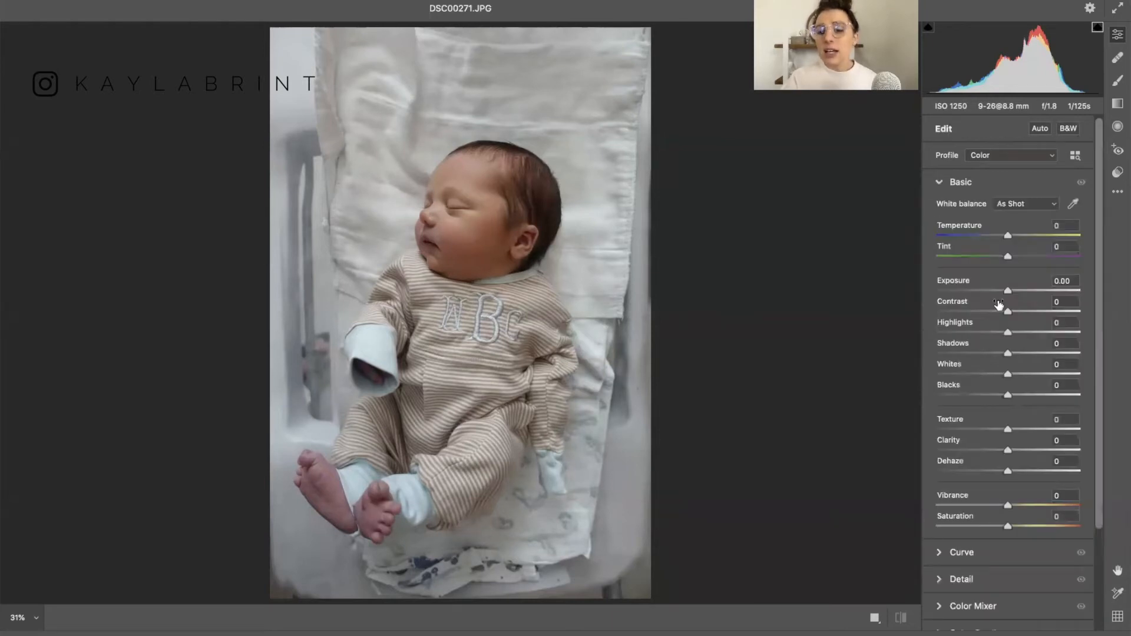
{"action": "left_click_drag", "start_coordinate": [1007, 290], "coordinate": [1020, 291]}
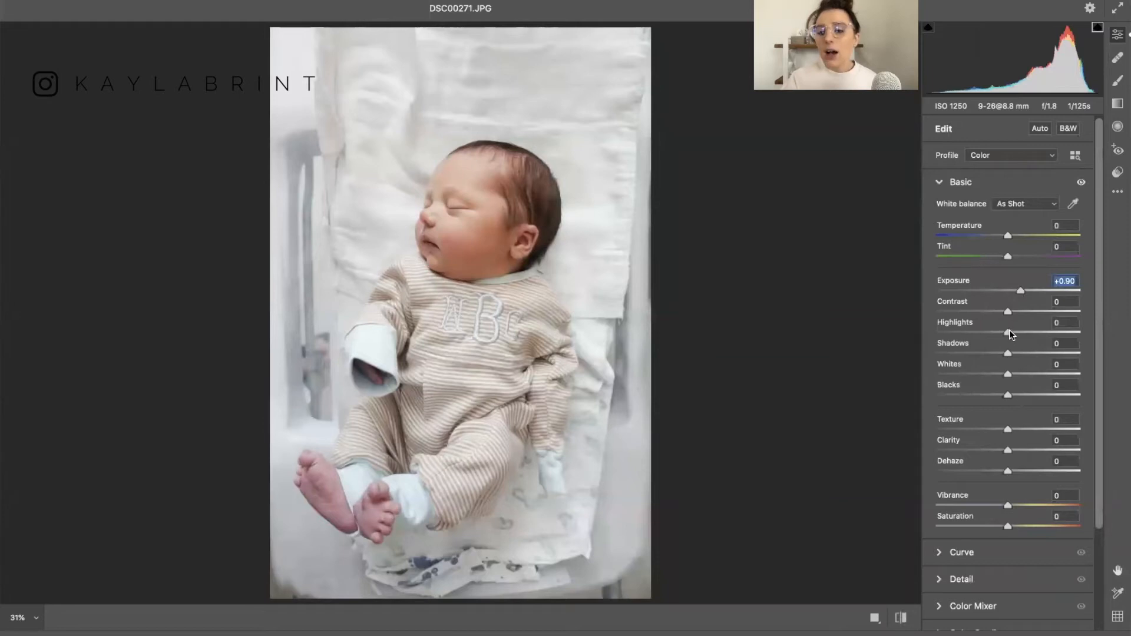
{"action": "mouse_move", "coordinate": [1009, 334]}
{"action": "left_mouse_down"}
{"action": "mouse_move", "coordinate": [989, 333]}
{"action": "mouse_move", "coordinate": [1015, 333]}
{"action": "left_mouse_up"}
{"action": "mouse_move", "coordinate": [1007, 235]}
{"action": "left_mouse_down"}
{"action": "mouse_move", "coordinate": [999, 232]}
{"action": "mouse_move", "coordinate": [1008, 235]}
{"action": "left_mouse_up"}
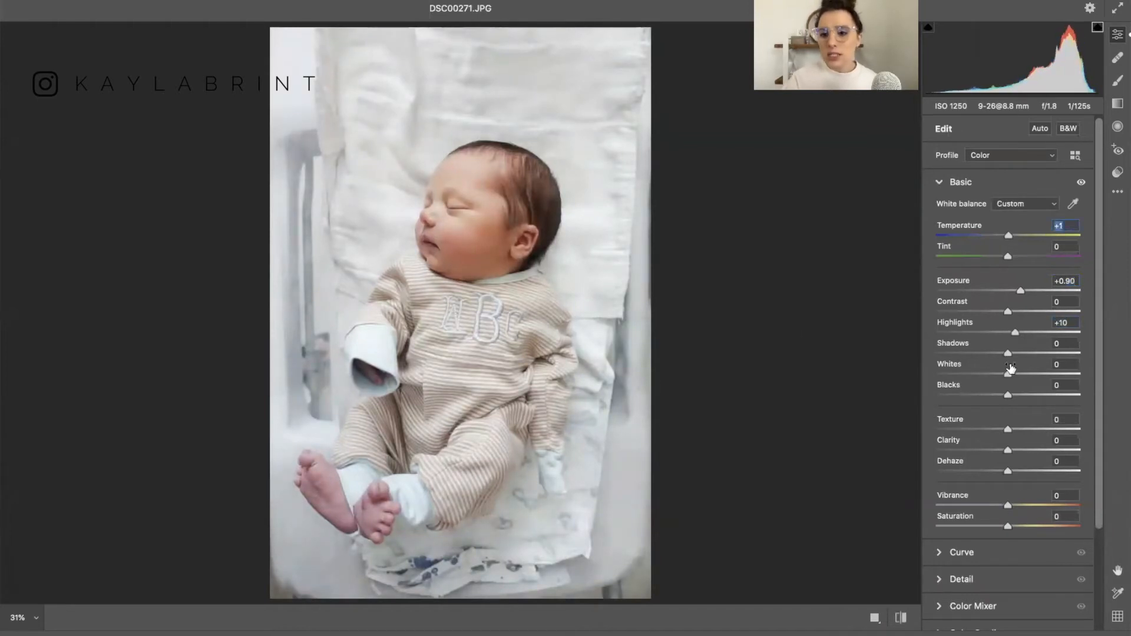
{"action": "left_click_drag", "start_coordinate": [1006, 356], "coordinate": [1013, 350]}
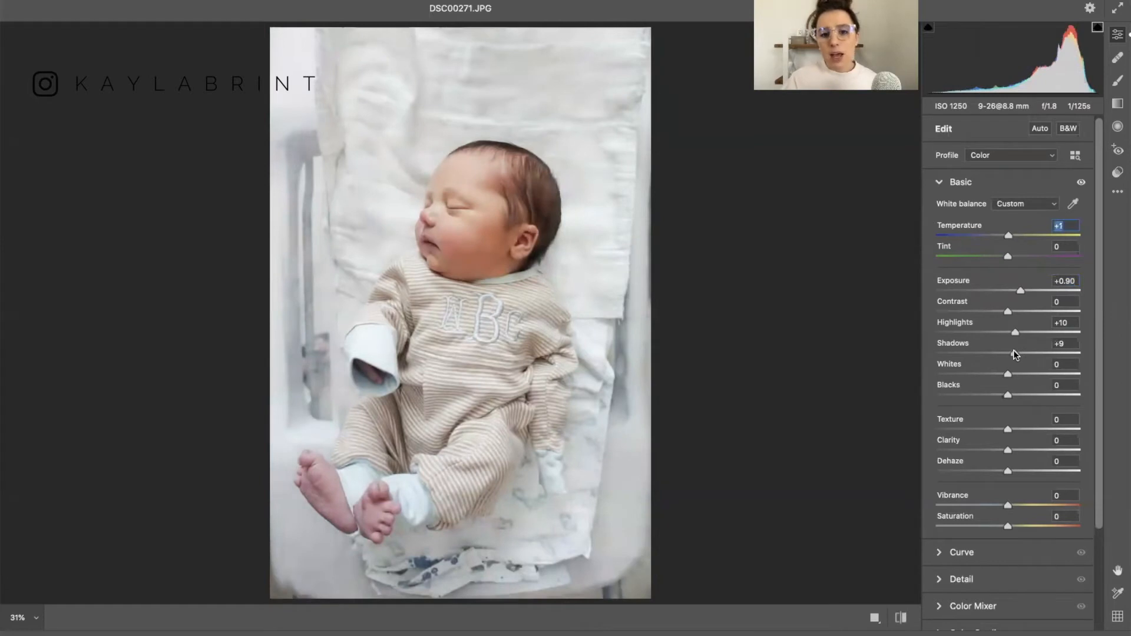
{"action": "left_click", "coordinate": [893, 619]}
{"action": "left_click", "coordinate": [894, 619]}
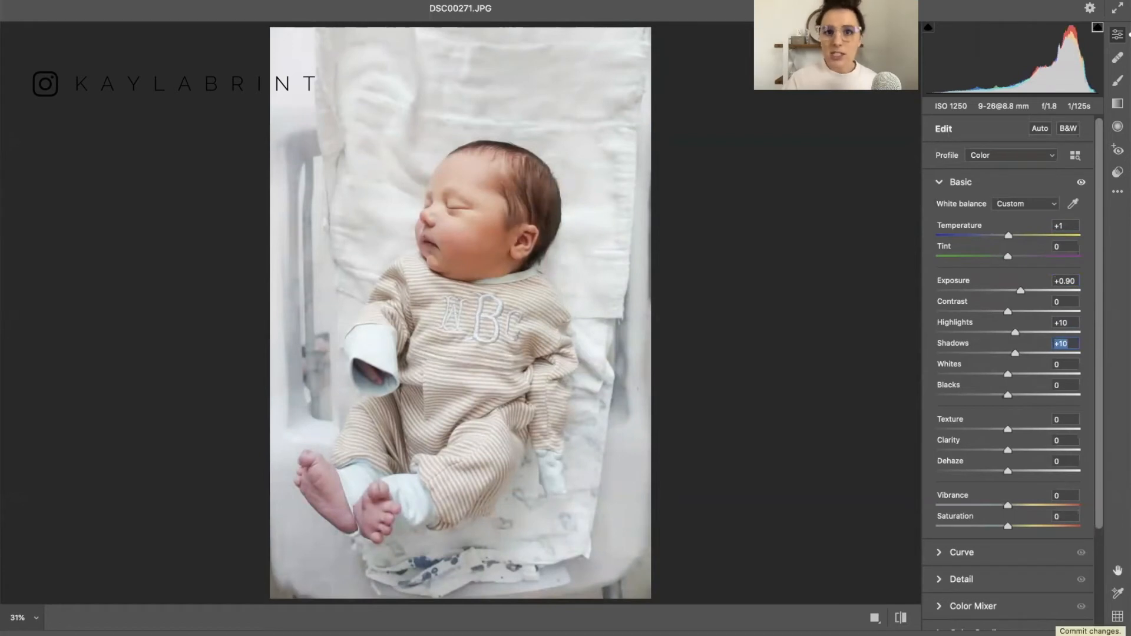
{"action": "left_click", "coordinate": [1090, 626]}
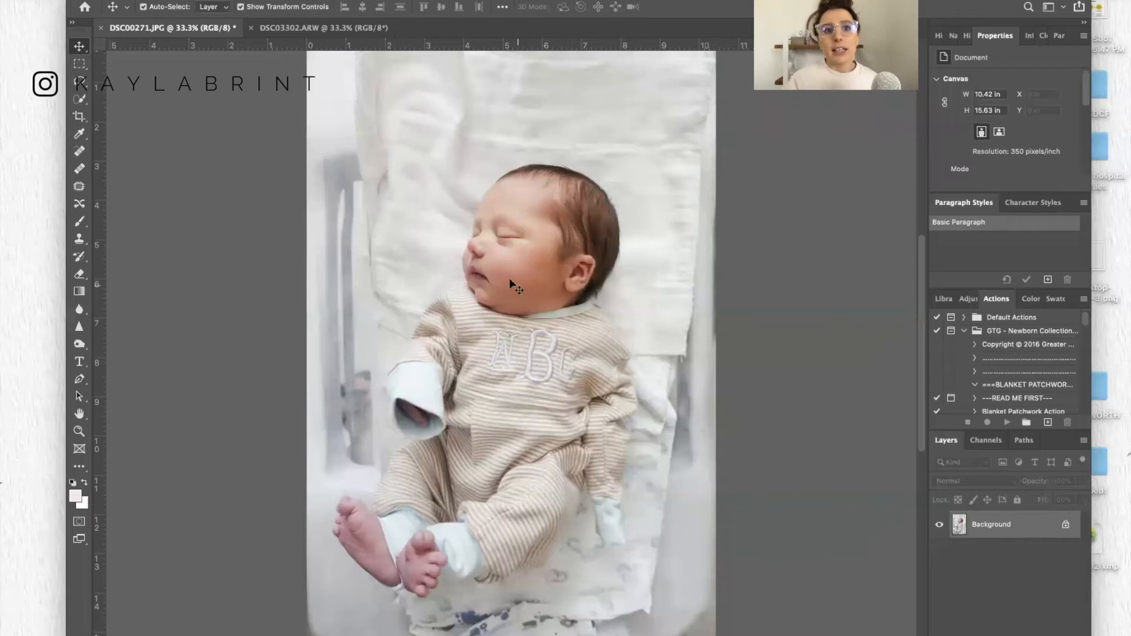
{"action": "left_click", "coordinate": [304, 30]}
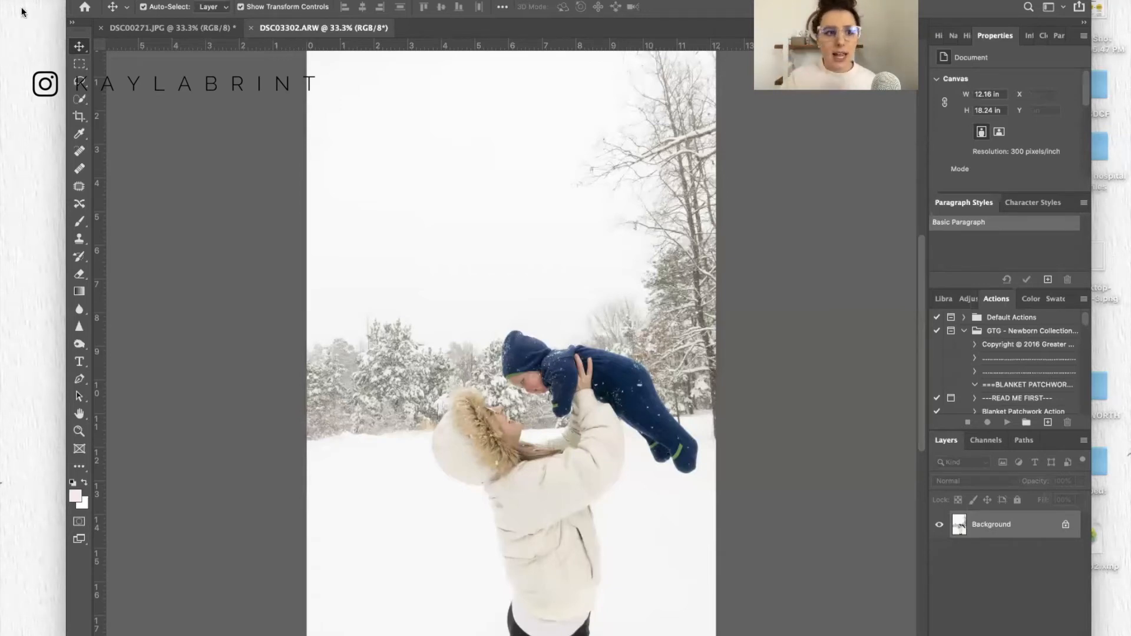
{"action": "left_click", "coordinate": [129, 29]}
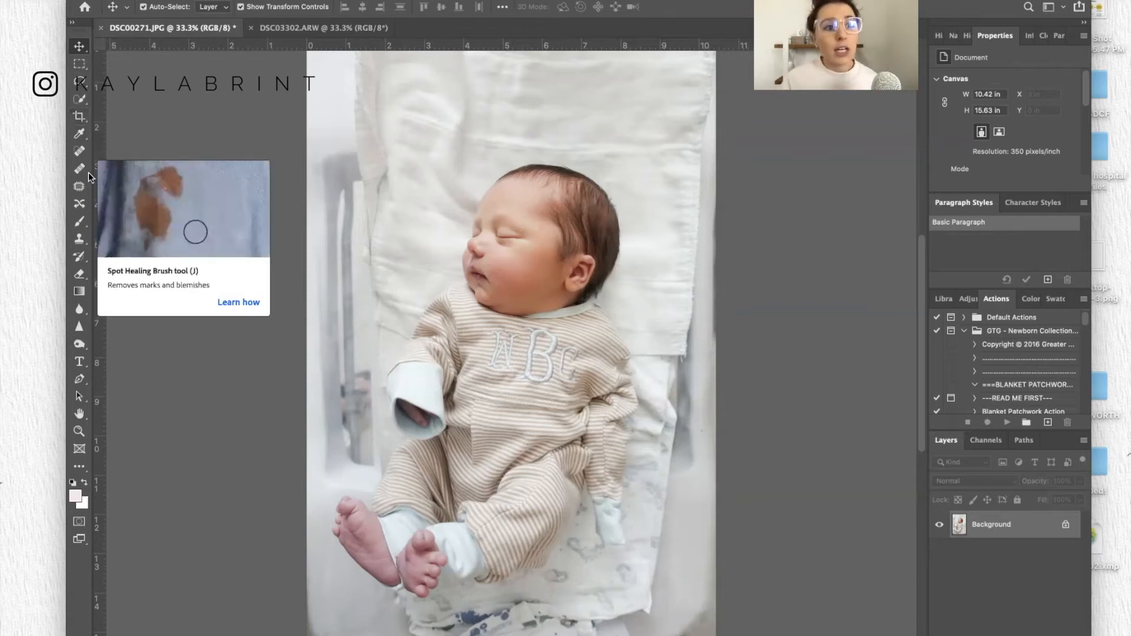
{"action": "left_click", "coordinate": [77, 119]}
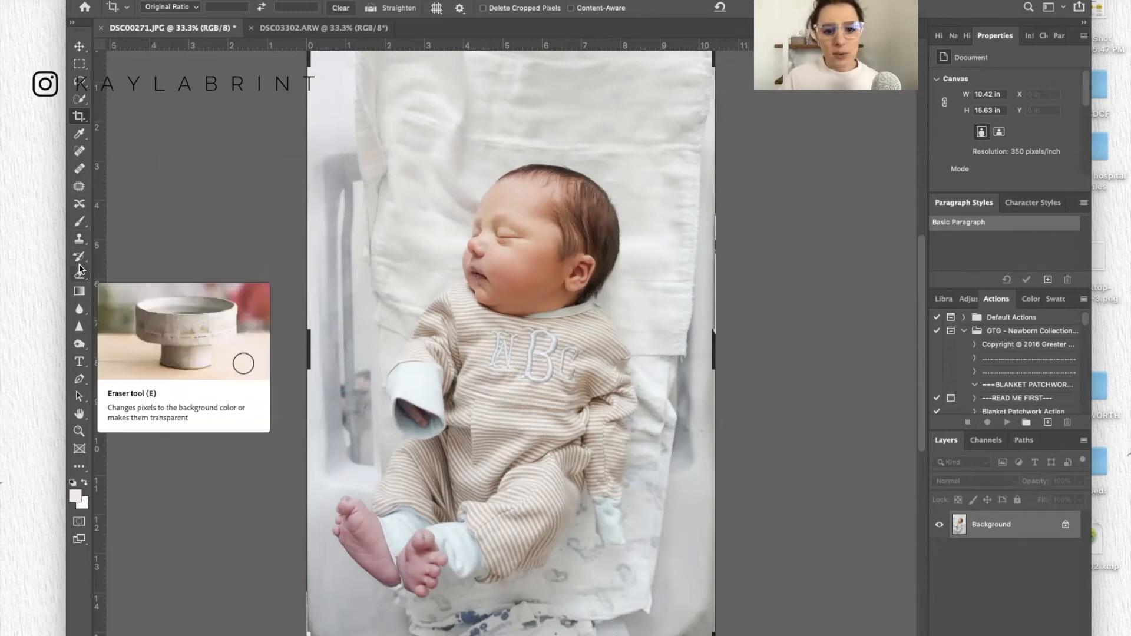
{"action": "left_click", "coordinate": [79, 151]}
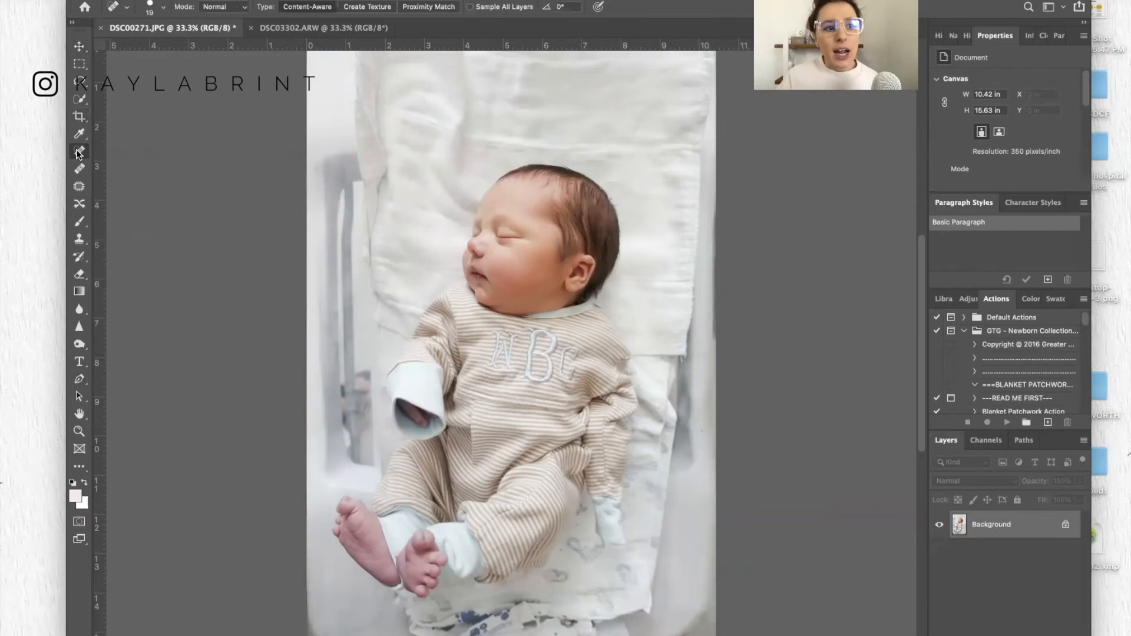
{"action": "left_click", "coordinate": [79, 170]}
Use the Patch tool to replace the dark speck below the baby's closed eye with clean nearby skin.
{"action": "left_click", "coordinate": [79, 186]}
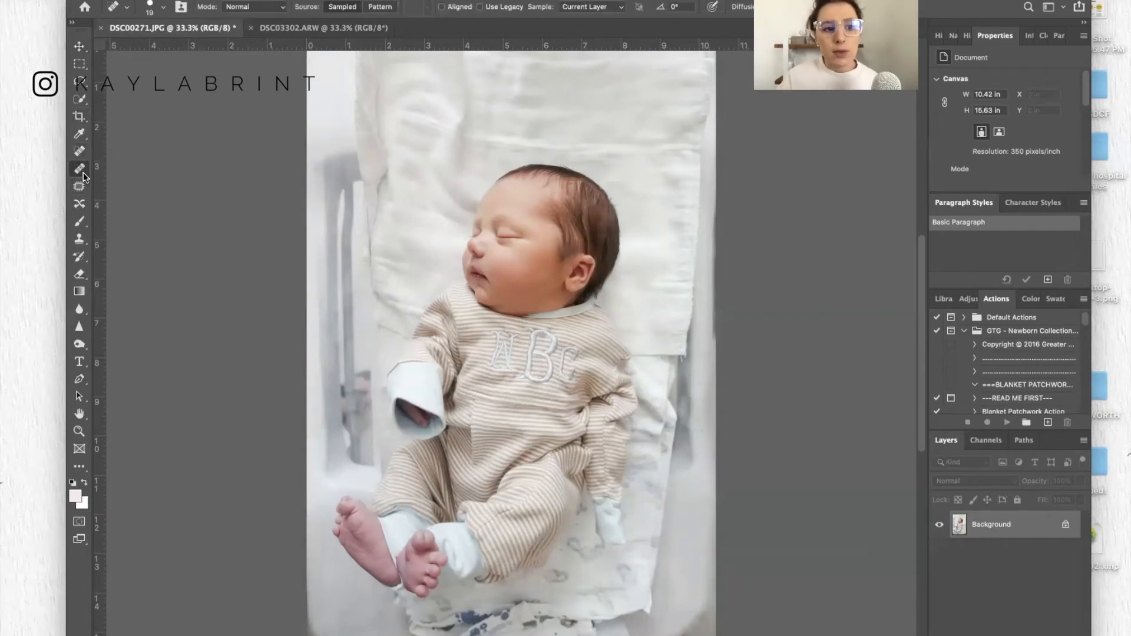
{"action": "scroll", "coordinate": [524, 303], "scroll_direction": "up", "scroll_amount": 2}
{"action": "scroll", "coordinate": [525, 303], "scroll_direction": "up", "scroll_amount": 5}
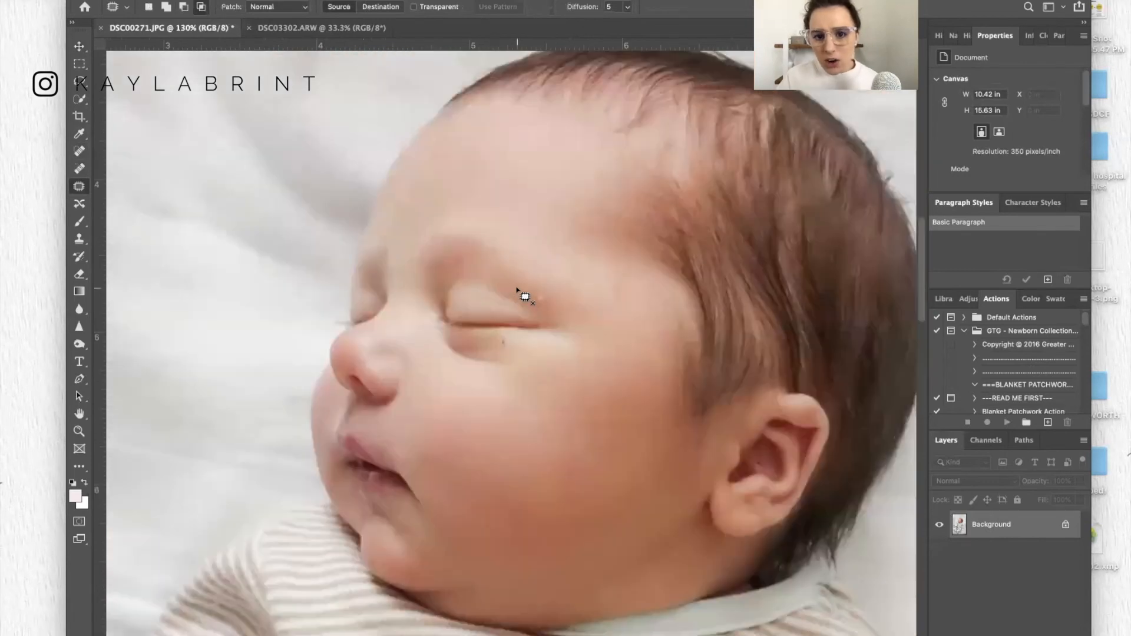
{"action": "scroll", "coordinate": [523, 297], "scroll_direction": "up", "scroll_amount": 1}
{"action": "left_click_drag", "start_coordinate": [503, 340], "coordinate": [531, 335]}
{"action": "key", "text": "ctrl+d"}
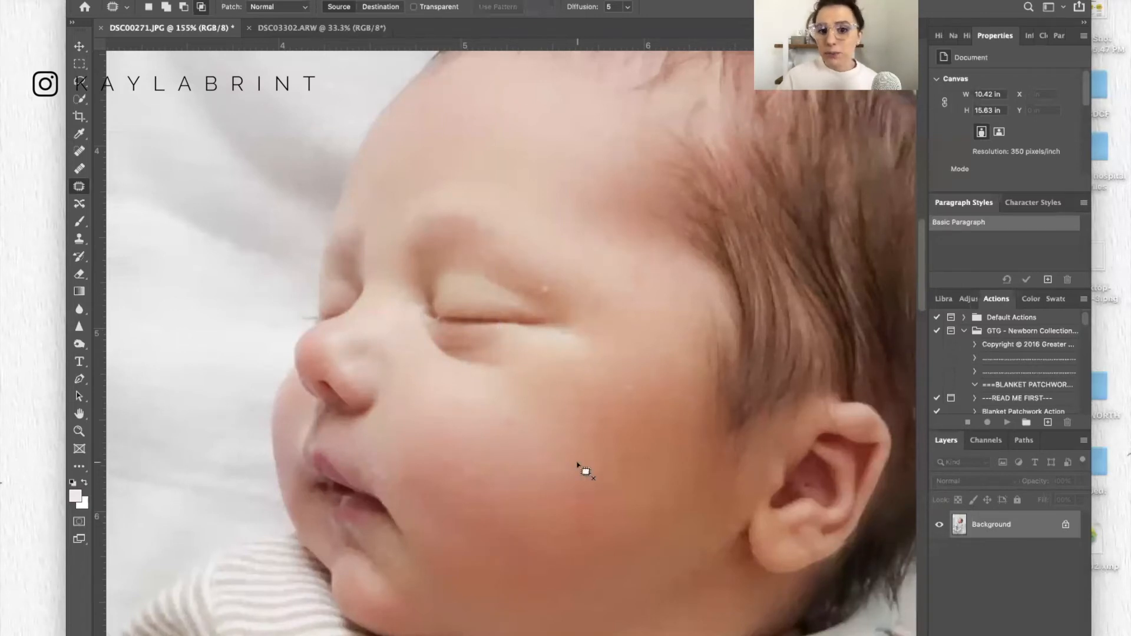
Patch the light spots on the baby's upper cheek and beside the outer eyelid with nearby clean skin.
{"action": "left_click_drag", "start_coordinate": [634, 387], "coordinate": [617, 432]}
{"action": "key", "text": "ctrl+d"}
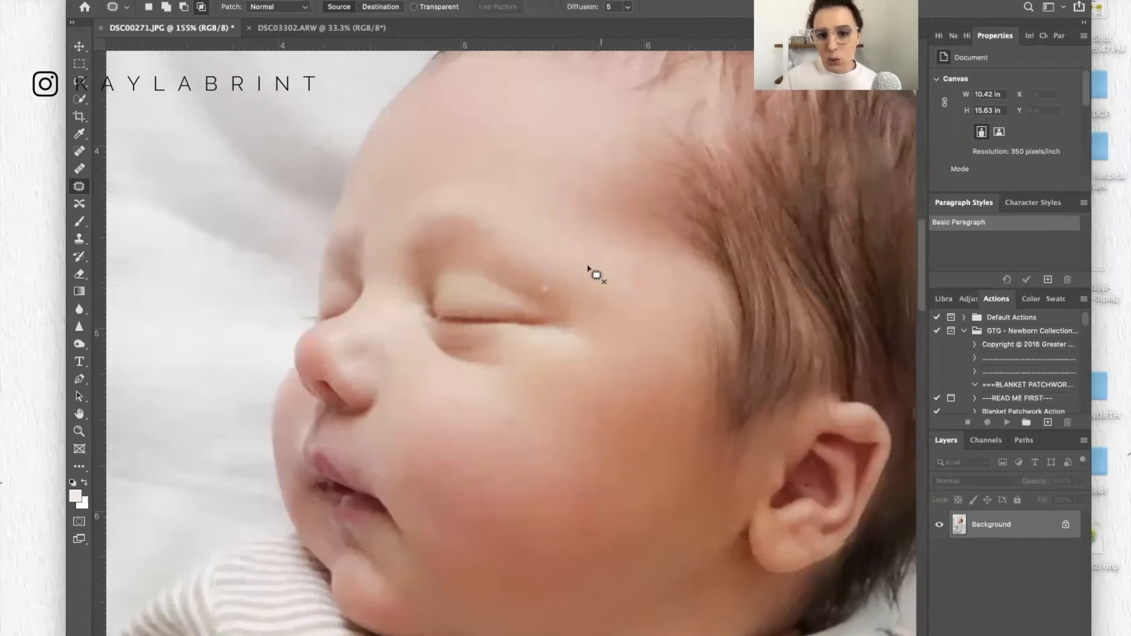
{"action": "mouse_move", "coordinate": [547, 281]}
{"action": "left_mouse_down"}
{"action": "mouse_move", "coordinate": [534, 286]}
{"action": "mouse_move", "coordinate": [589, 259]}
{"action": "mouse_move", "coordinate": [579, 285]}
{"action": "left_mouse_up"}
{"action": "key", "text": "ctrl+d"}
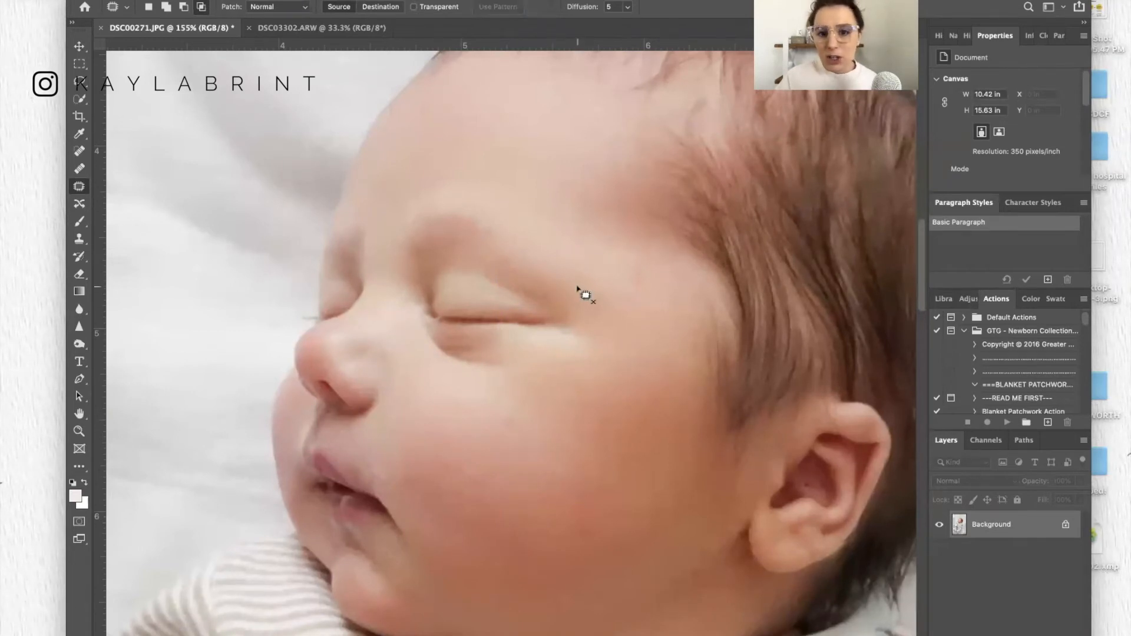
Patch the small blemish just above the baby's upper lip with clean cheek skin and clear the selection.
{"action": "scroll", "coordinate": [599, 423], "scroll_direction": "down", "scroll_amount": 5}
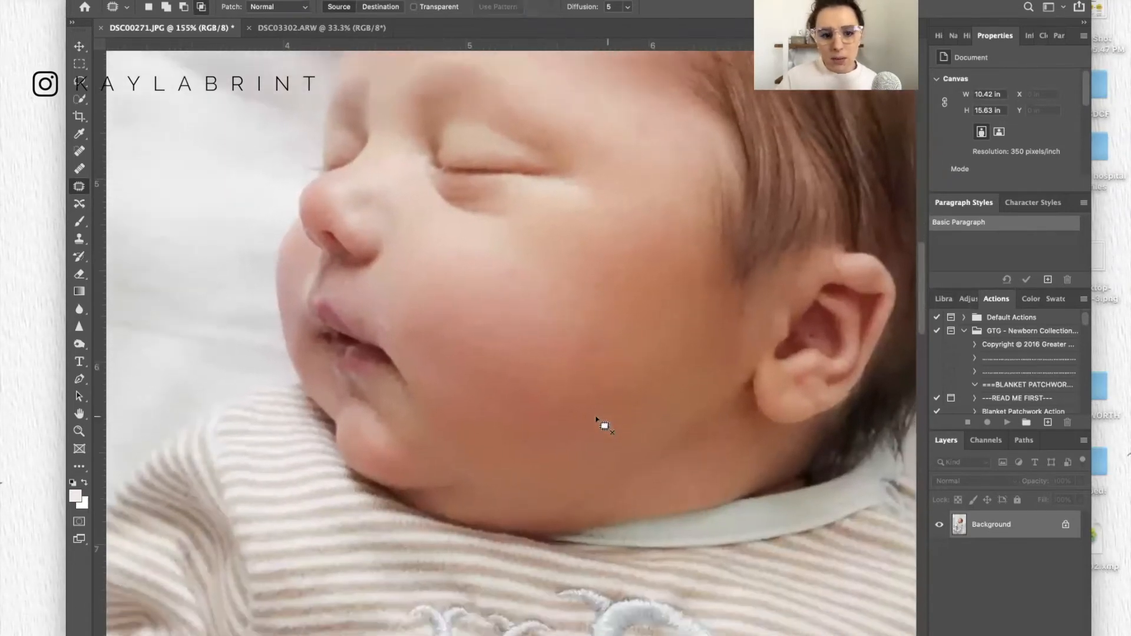
{"action": "mouse_move", "coordinate": [404, 308]}
{"action": "left_mouse_down"}
{"action": "mouse_move", "coordinate": [394, 310]}
{"action": "mouse_move", "coordinate": [430, 288]}
{"action": "left_mouse_up"}
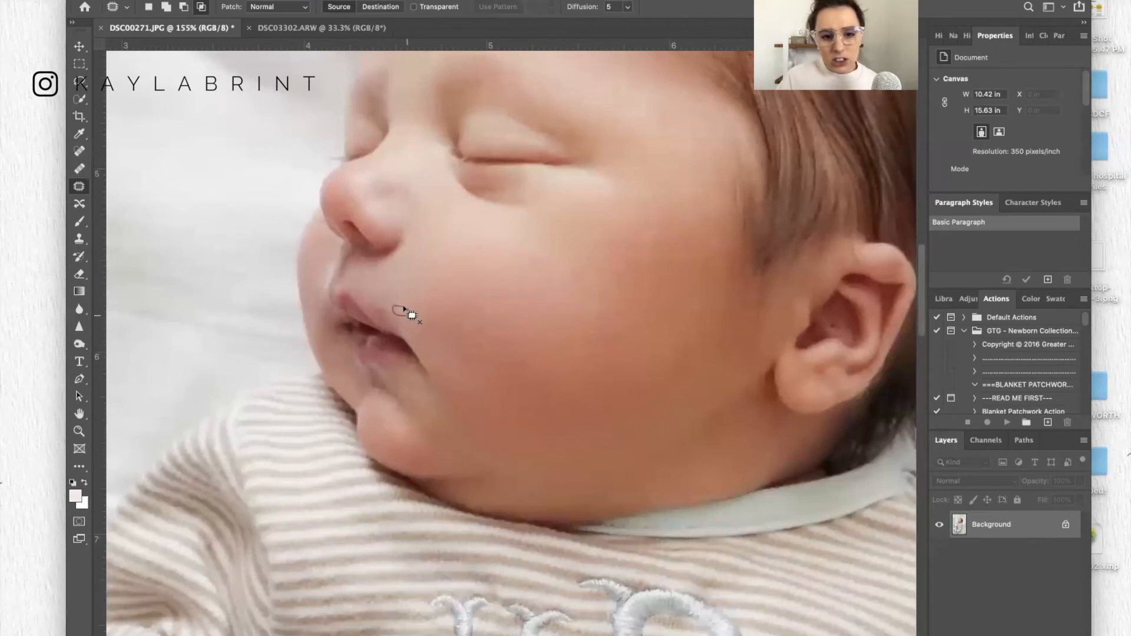
{"action": "key", "text": "super+d"}
Examine the retouched skin on the baby's face both close up and within the wider photo.
{"action": "key", "text": "super+minus"}
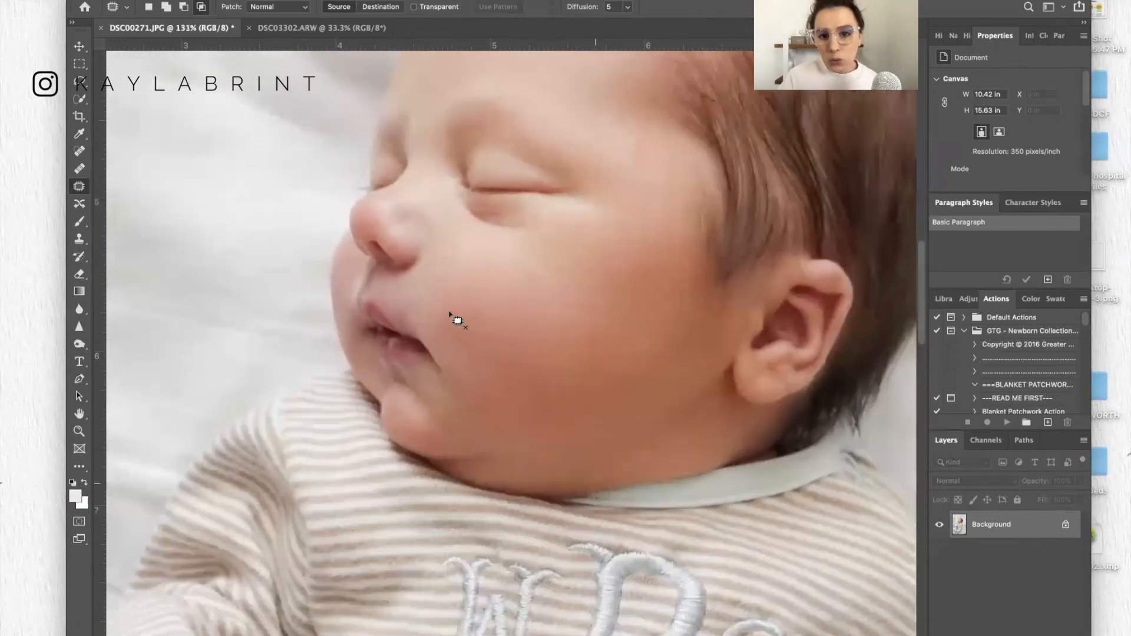
{"action": "key", "text": "super+minus"}
{"action": "key", "text": "super+minus"}
{"action": "key", "text": "super+plus"}
{"action": "key", "text": "super+plus"}
{"action": "key", "text": "super+plus"}
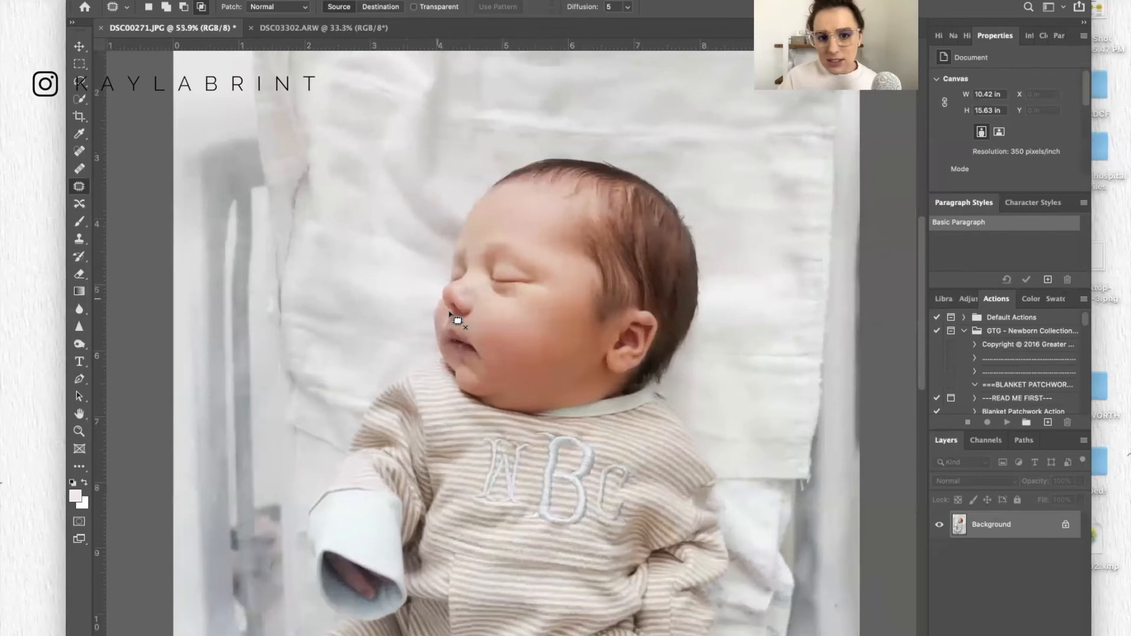
{"action": "scroll", "coordinate": [449, 314], "scroll_direction": "up", "scroll_amount": 4}
{"action": "key", "text": "super+minus"}
{"action": "key", "text": "super+minus"}
{"action": "key", "text": "super+minus"}
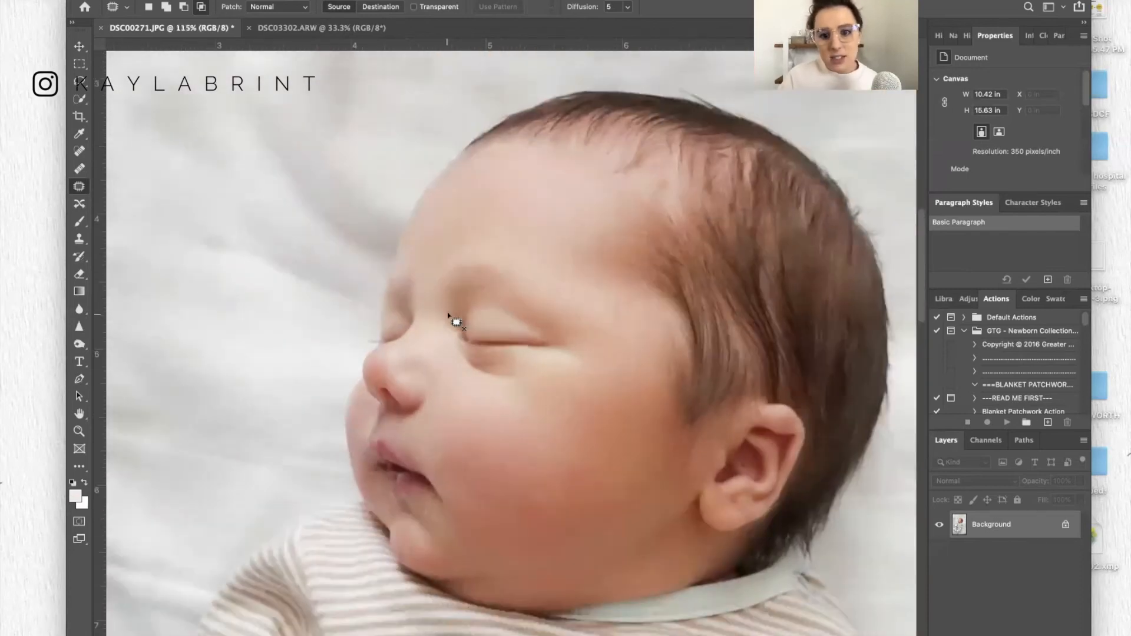
{"action": "scroll", "coordinate": [449, 315], "scroll_direction": "down", "scroll_amount": 5}
{"action": "scroll", "coordinate": [448, 315], "scroll_direction": "up", "scroll_amount": 3}
{"action": "scroll", "coordinate": [449, 316], "scroll_direction": "up", "scroll_amount": 1}
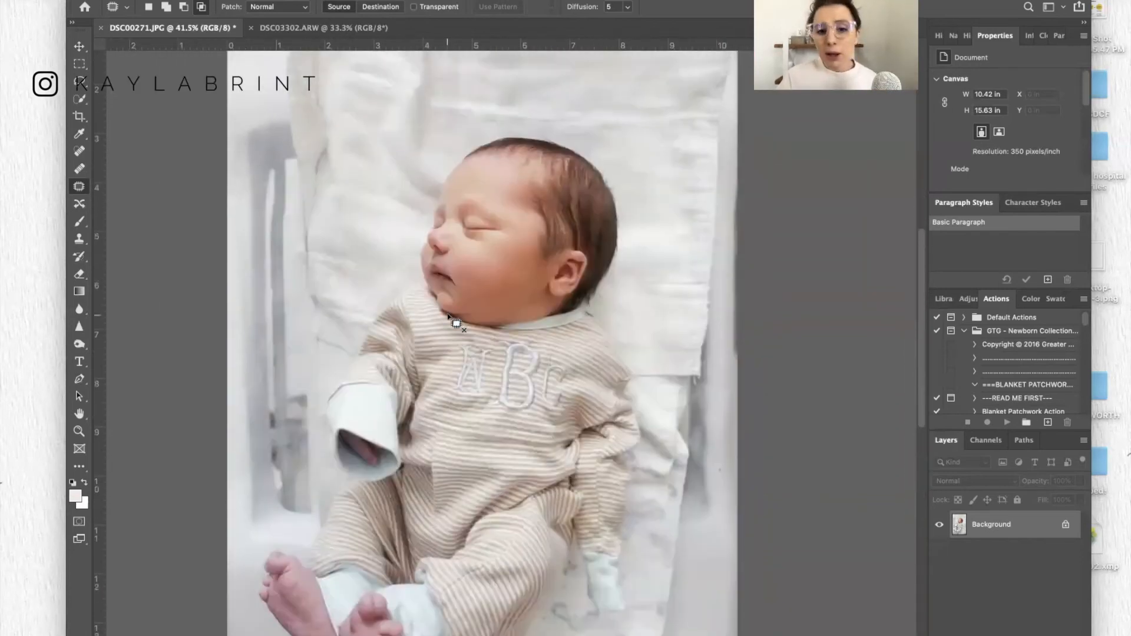
Clone the first embroidered letter over the middle letter on the baby's outfit using a 163 px Clone Stamp brush.
{"action": "scroll", "coordinate": [449, 317], "scroll_direction": "down", "scroll_amount": 2}
{"action": "scroll", "coordinate": [456, 323], "scroll_direction": "down", "scroll_amount": 1}
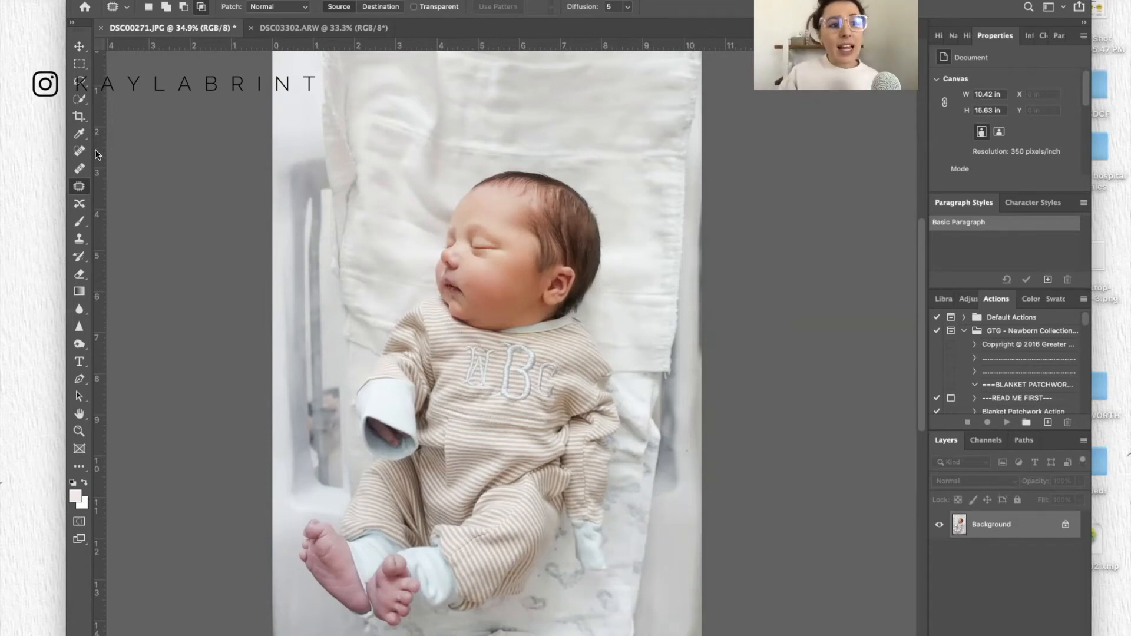
{"action": "left_click", "coordinate": [80, 239]}
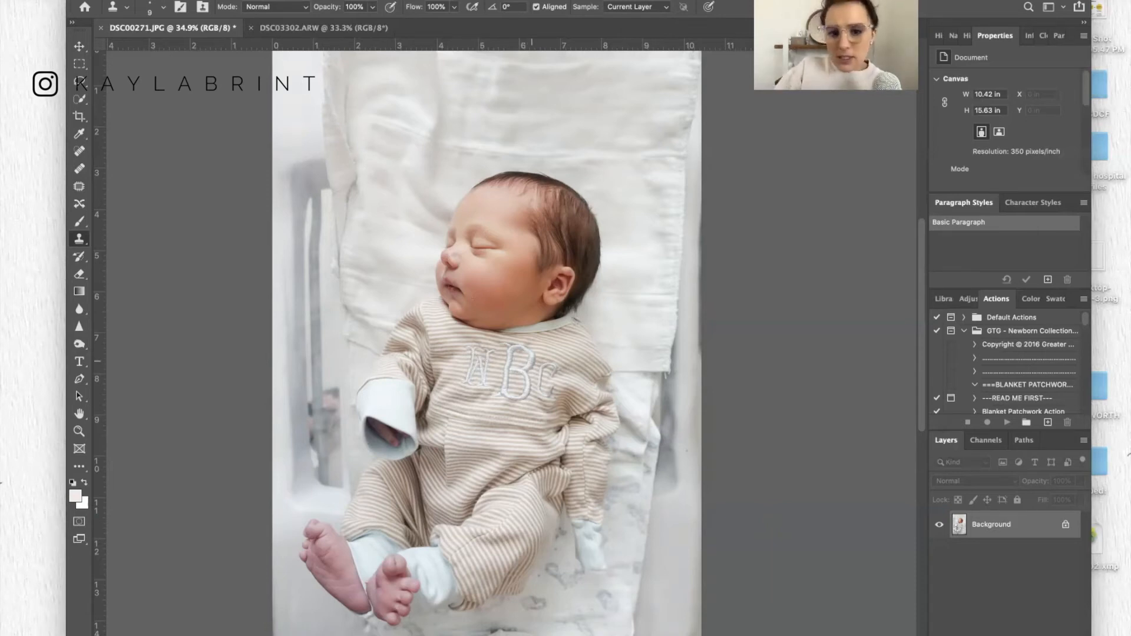
{"action": "key", "text": "bracketright"}
{"action": "key", "text": "bracketright"}
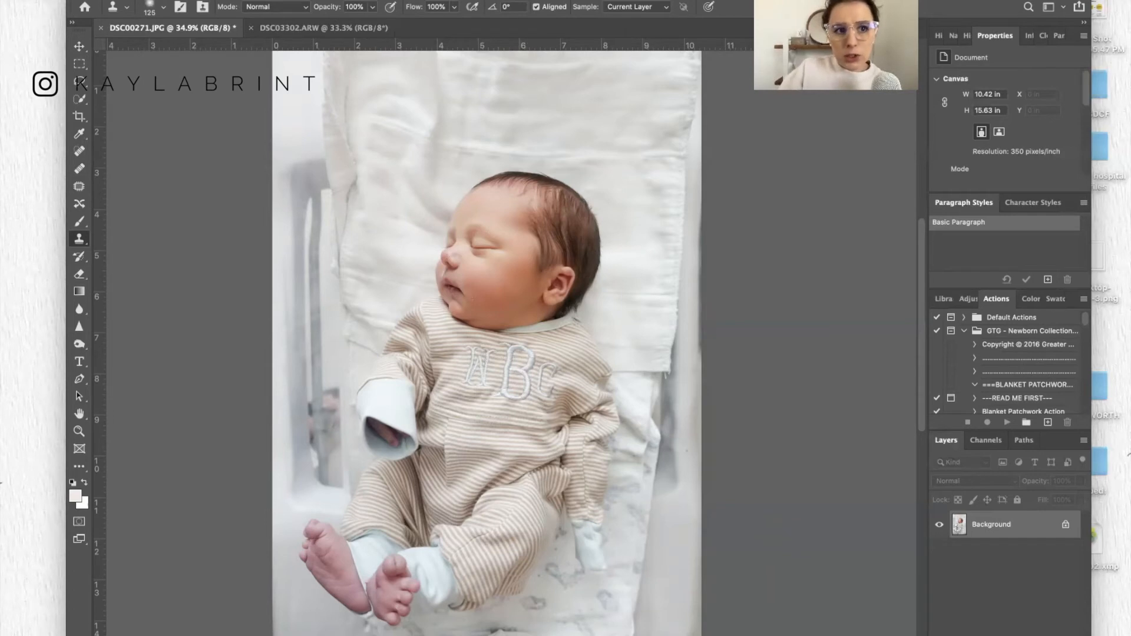
{"action": "left_click", "coordinate": [163, 7]}
{"action": "left_click_drag", "start_coordinate": [163, 50], "coordinate": [196, 52]}
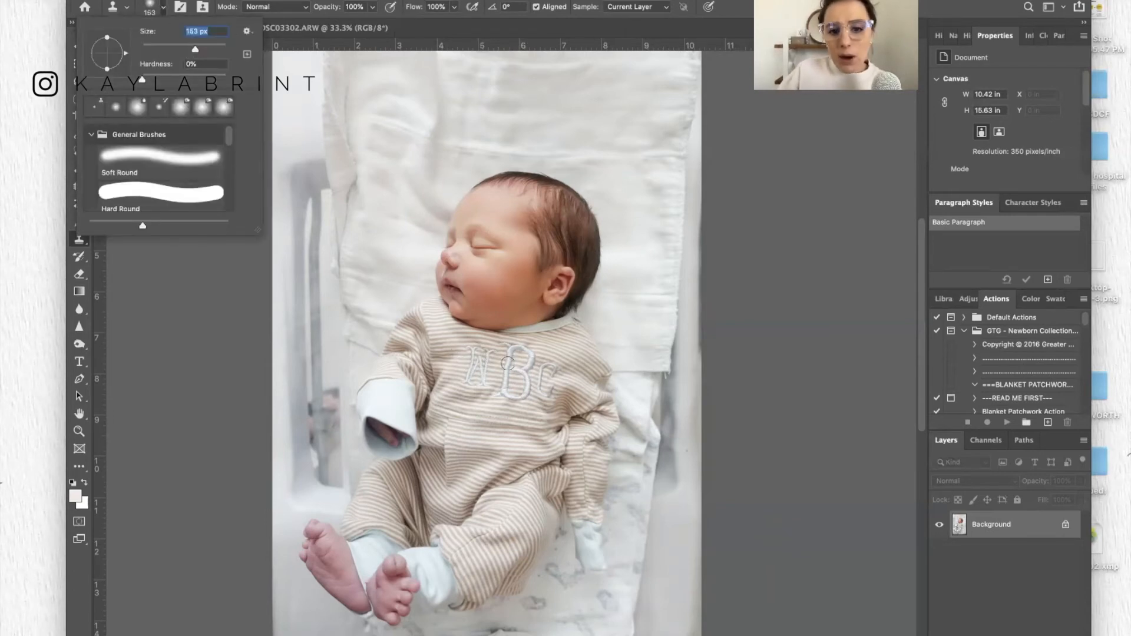
{"action": "left_click", "coordinate": [513, 351]}
{"action": "mouse_move", "coordinate": [513, 351]}
{"action": "left_mouse_down"}
{"action": "mouse_move", "coordinate": [511, 391]}
{"action": "mouse_move", "coordinate": [498, 391]}
{"action": "mouse_move", "coordinate": [523, 392]}
{"action": "mouse_move", "coordinate": [529, 354]}
{"action": "mouse_move", "coordinate": [501, 344]}
{"action": "mouse_move", "coordinate": [526, 371]}
{"action": "mouse_move", "coordinate": [532, 358]}
{"action": "mouse_move", "coordinate": [510, 405]}
{"action": "left_mouse_up"}
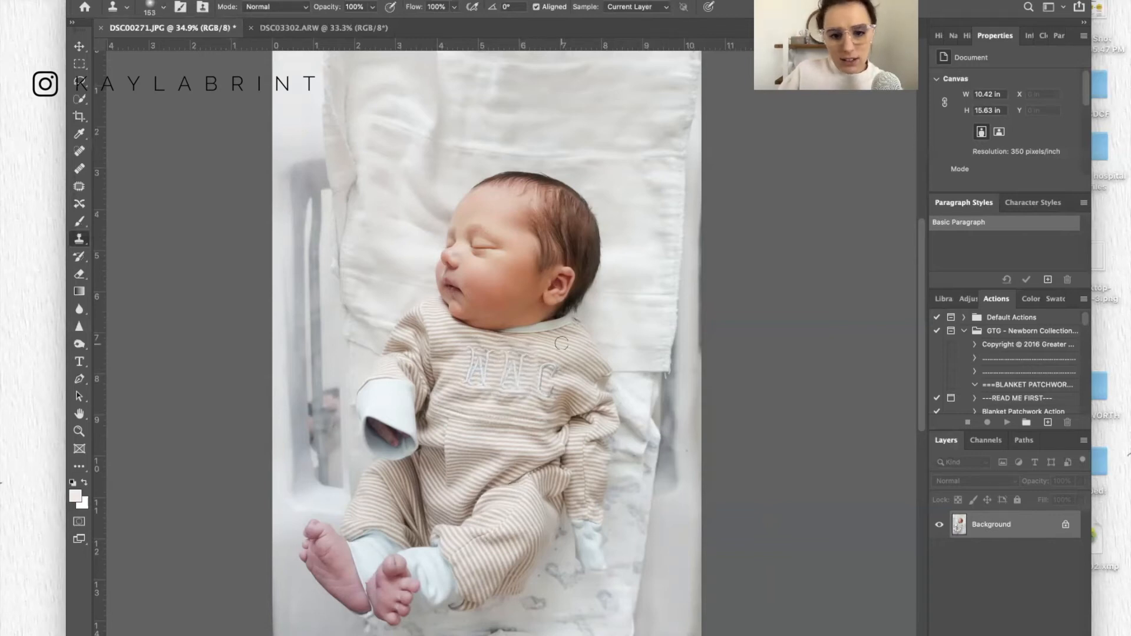
Sample the cloned middle letter and stamp it over the last embroidered letter on the outfit.
{"action": "scroll", "coordinate": [543, 356], "scroll_direction": "up", "scroll_amount": 5}
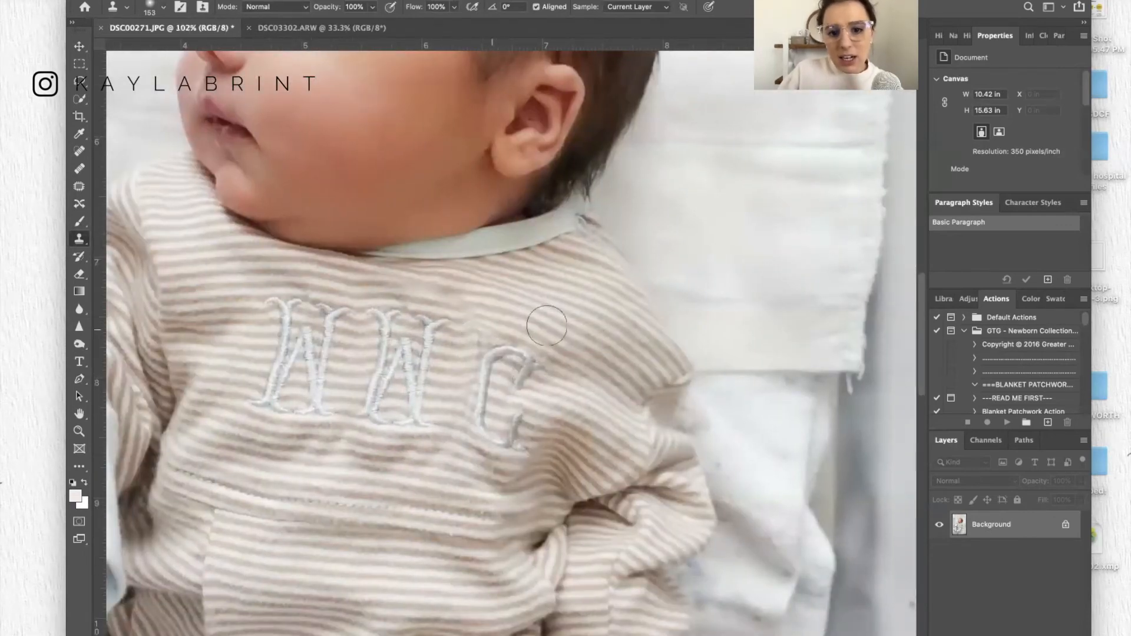
{"action": "scroll", "coordinate": [604, 319], "scroll_direction": "down", "scroll_amount": 5}
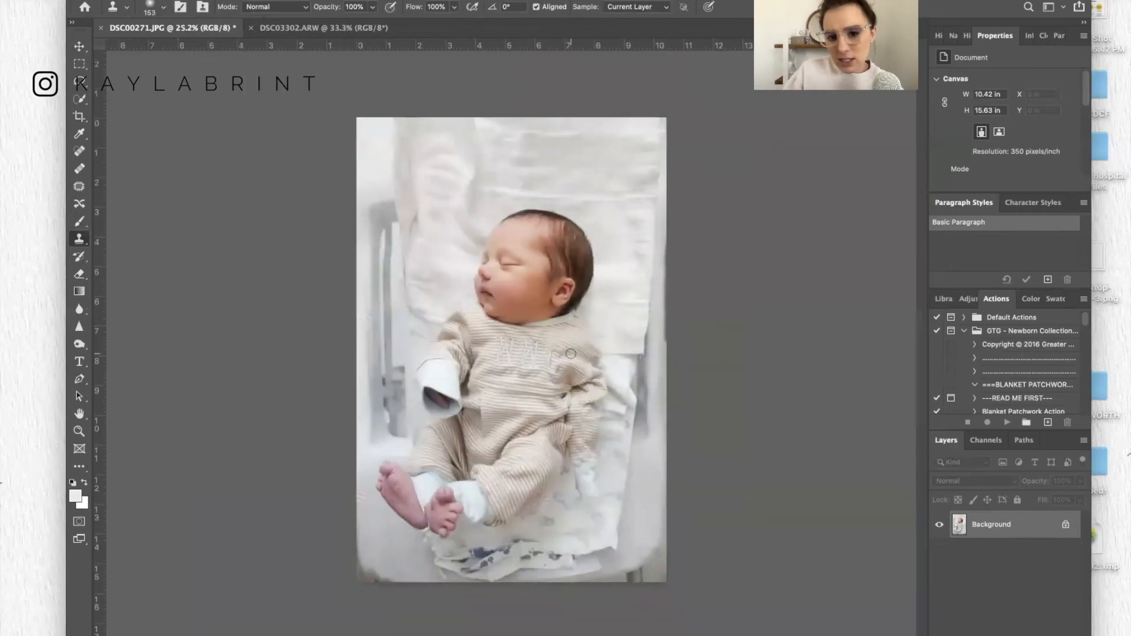
{"action": "scroll", "coordinate": [571, 353], "scroll_direction": "up", "scroll_amount": 3}
{"action": "left_click", "coordinate": [556, 351], "text": "alt"}
{"action": "mouse_move", "coordinate": [623, 340]}
{"action": "left_mouse_down"}
{"action": "mouse_move", "coordinate": [606, 394]}
{"action": "mouse_move", "coordinate": [605, 378]}
{"action": "mouse_move", "coordinate": [606, 349]}
{"action": "mouse_move", "coordinate": [625, 368]}
{"action": "mouse_move", "coordinate": [621, 404]}
{"action": "mouse_move", "coordinate": [627, 314]}
{"action": "mouse_move", "coordinate": [603, 333]}
{"action": "mouse_move", "coordinate": [641, 330]}
{"action": "mouse_move", "coordinate": [615, 395]}
{"action": "left_mouse_up"}
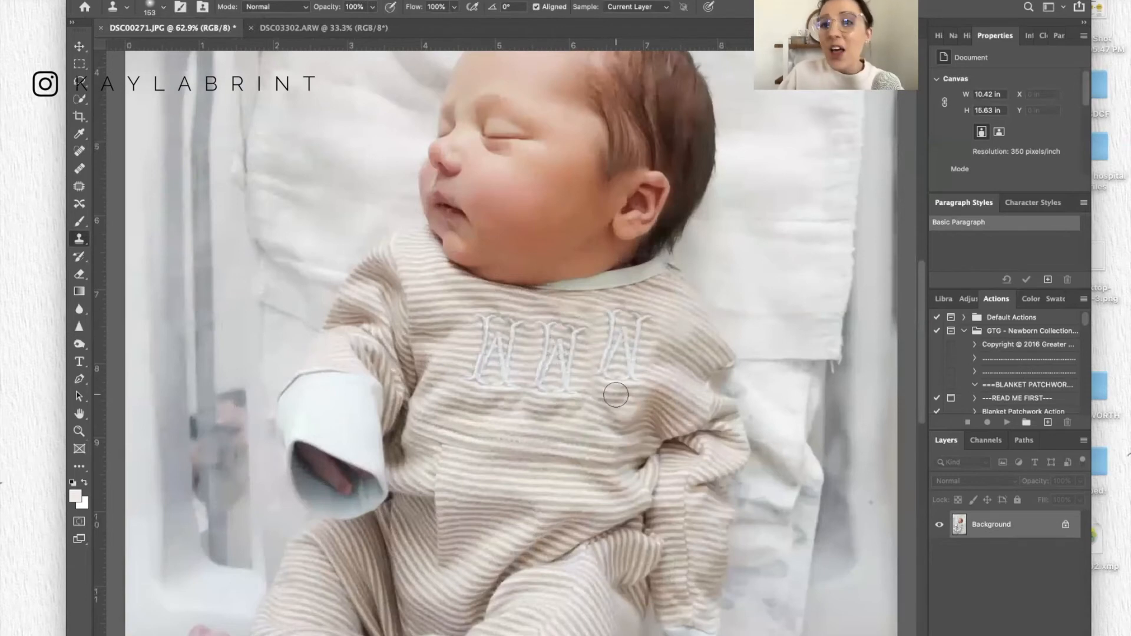
Fit the photo to the window and undo the cloned letters on the outfit.
{"action": "key", "text": "super+0"}
{"action": "key", "text": "super+z"}
{"action": "key", "text": "super+z"}
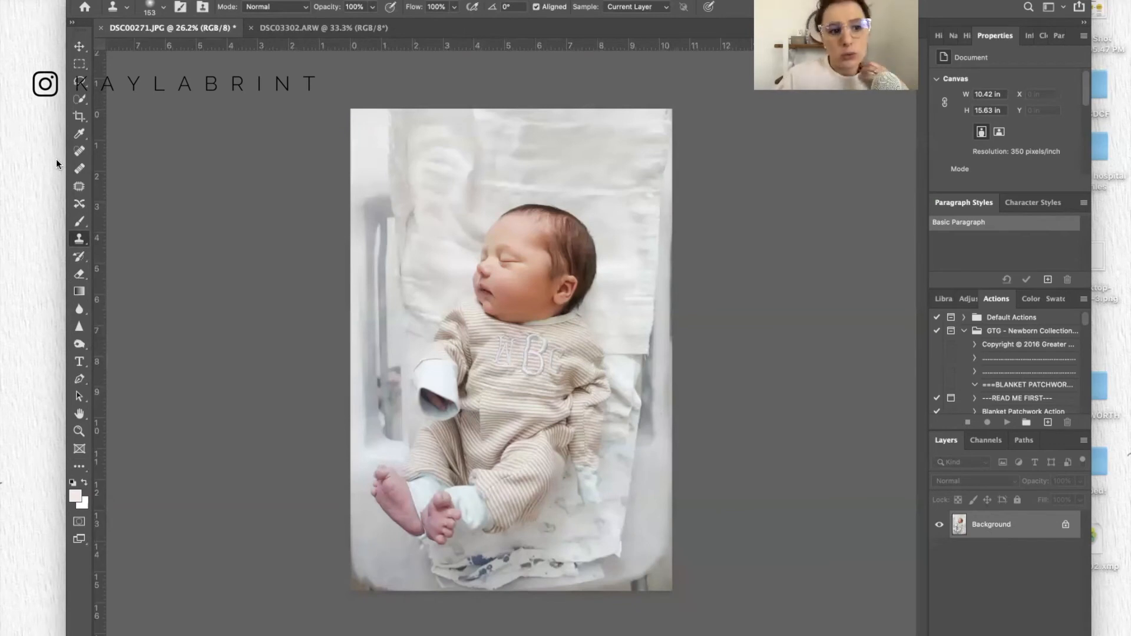
Sample the light skin tone just below the baby's closed eye as the Brush tool's foreground color.
{"action": "left_click", "coordinate": [78, 222]}
{"action": "scroll", "coordinate": [530, 292], "scroll_direction": "up", "scroll_amount": 6}
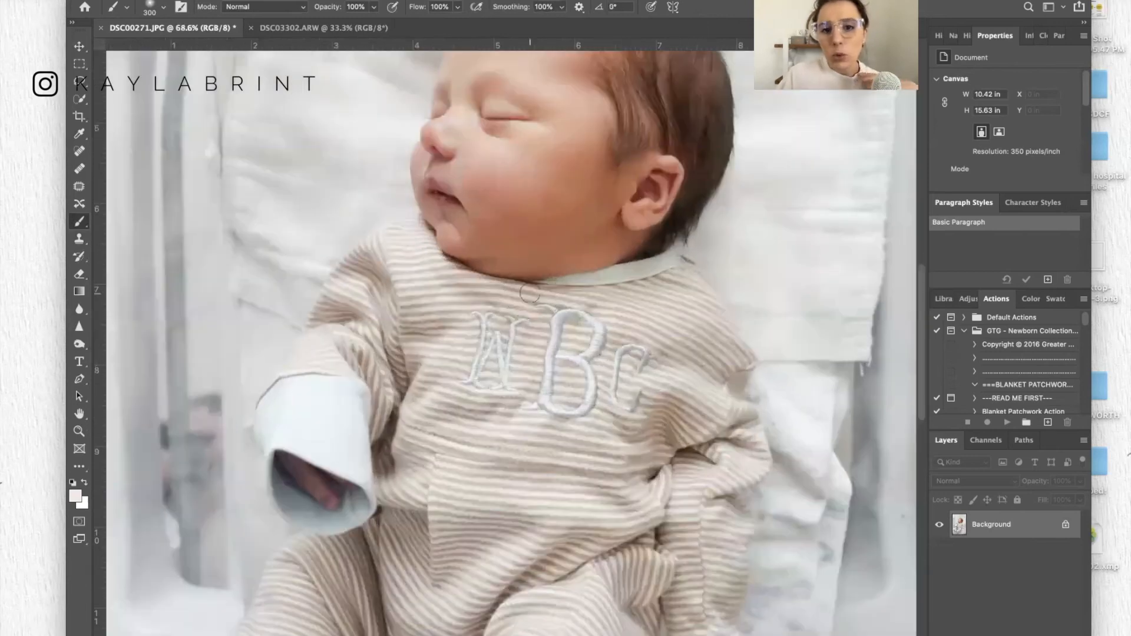
{"action": "scroll", "coordinate": [530, 292], "scroll_direction": "up", "scroll_amount": 4}
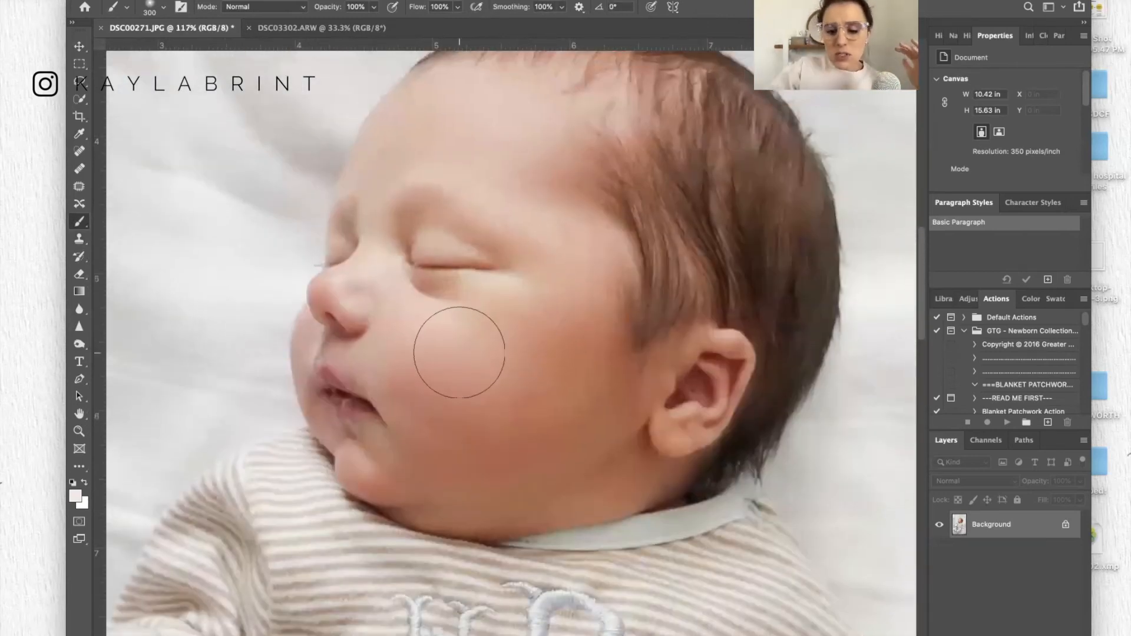
{"action": "key", "text": "i"}
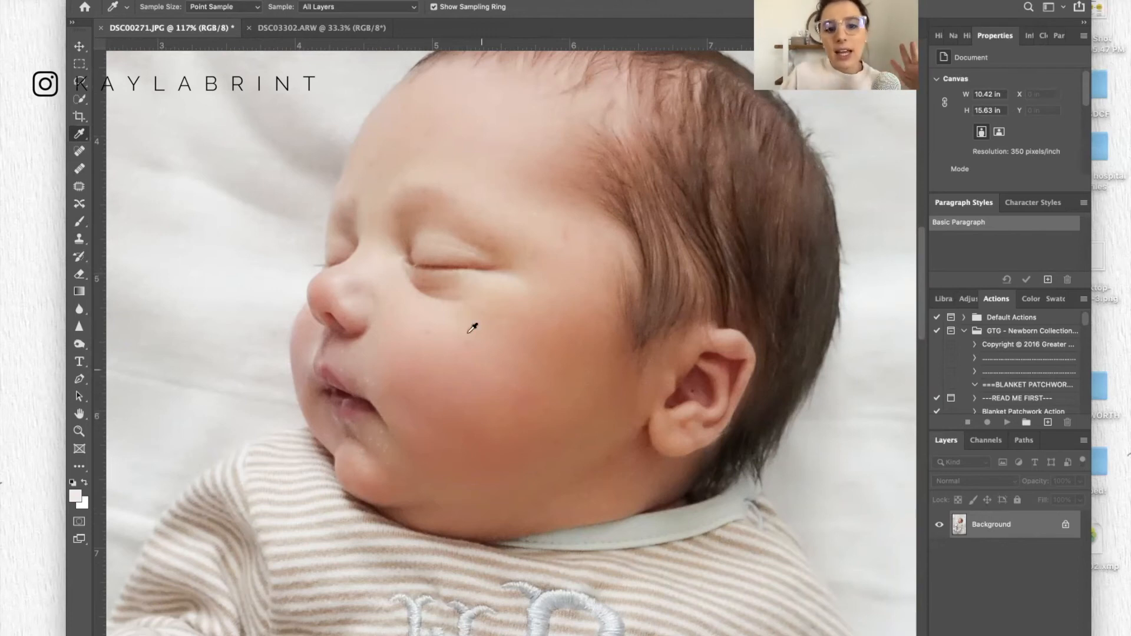
{"action": "left_click", "coordinate": [482, 291]}
{"action": "left_click", "coordinate": [481, 291]}
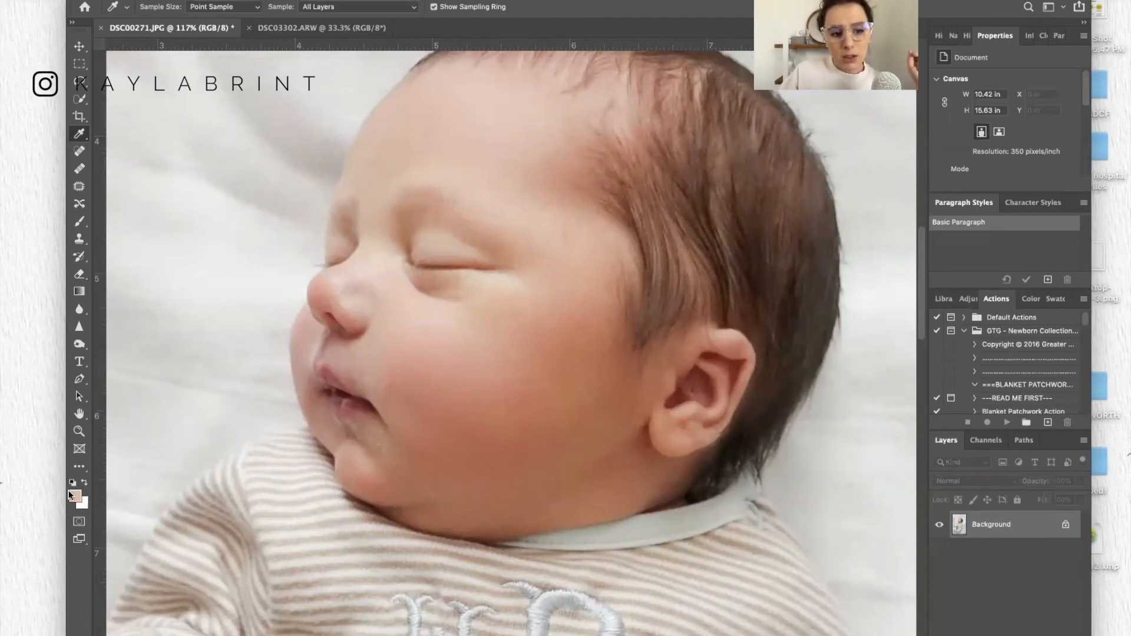
{"action": "left_click", "coordinate": [511, 366]}
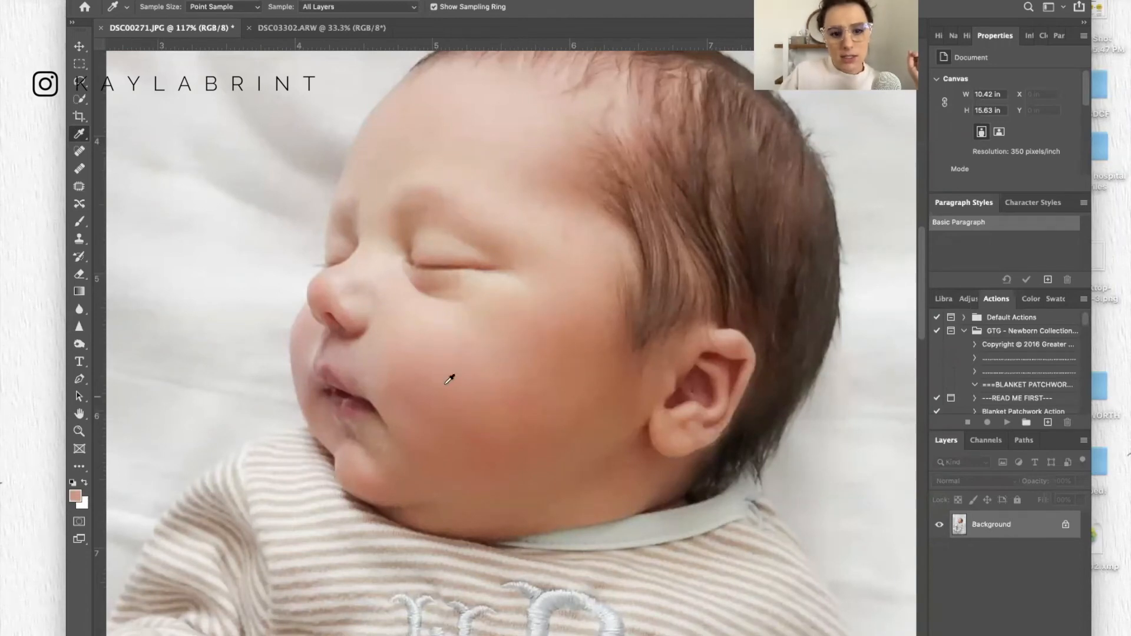
{"action": "left_click", "coordinate": [482, 291]}
{"action": "left_click", "coordinate": [481, 291]}
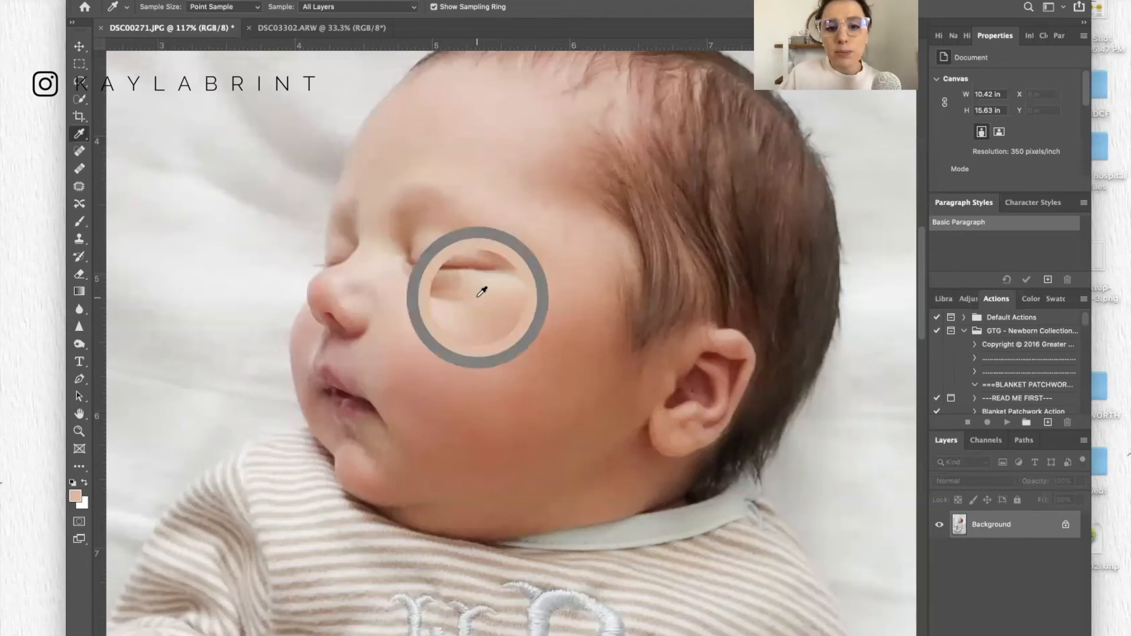
{"action": "key", "text": "b"}
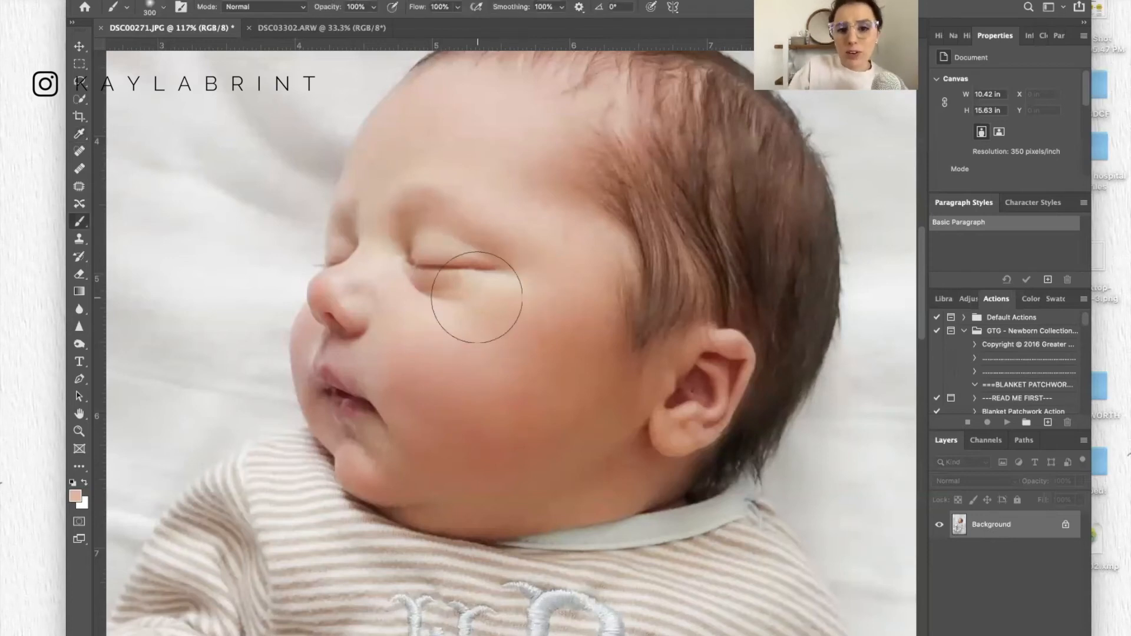
Try painting the sampled skin tone over the baby's red cheek at 100% opacity, and undo the stroke.
{"action": "mouse_move", "coordinate": [484, 366]}
{"action": "left_mouse_down"}
{"action": "mouse_move", "coordinate": [557, 350]}
{"action": "mouse_move", "coordinate": [472, 365]}
{"action": "mouse_move", "coordinate": [545, 333]}
{"action": "mouse_move", "coordinate": [473, 415]}
{"action": "mouse_move", "coordinate": [461, 449]}
{"action": "mouse_move", "coordinate": [518, 409]}
{"action": "mouse_move", "coordinate": [586, 297]}
{"action": "left_mouse_up"}
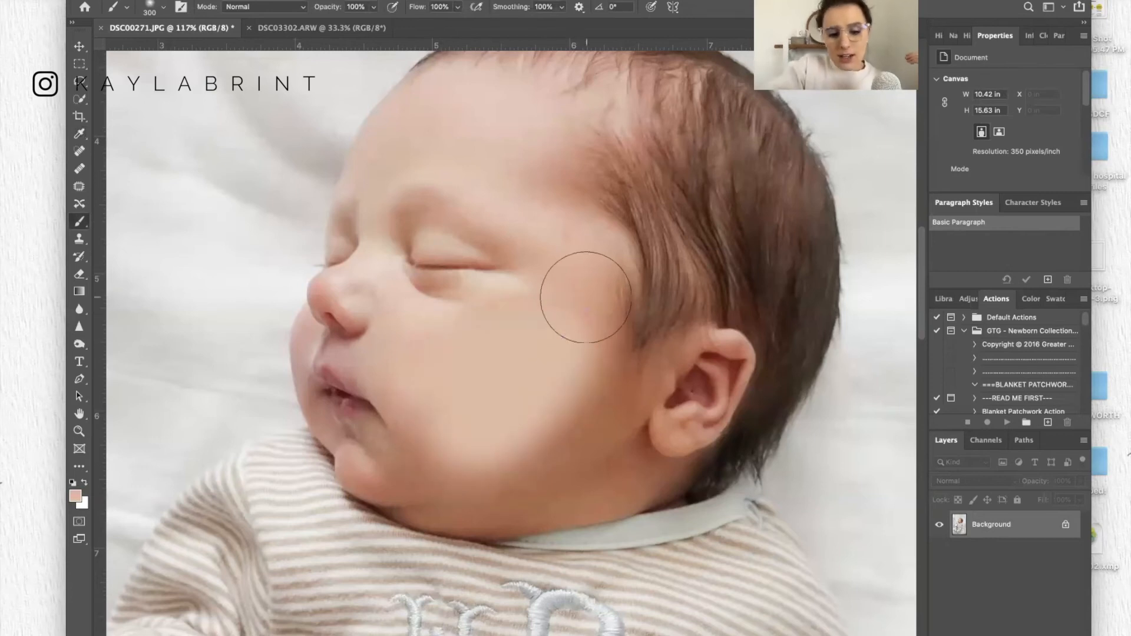
{"action": "key", "text": "super+z"}
Set the brush opacity to 26% and paint the sampled skin tone over the redness on the baby's cheek.
{"action": "left_click", "coordinate": [373, 7]}
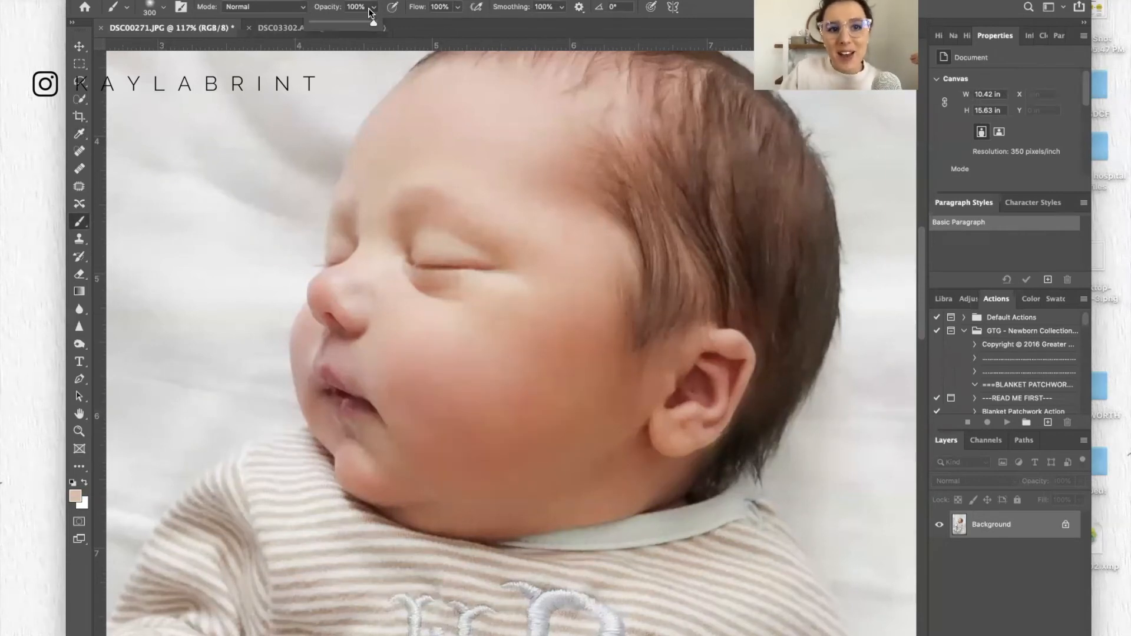
{"action": "mouse_move", "coordinate": [424, 356]}
{"action": "left_mouse_down"}
{"action": "mouse_move", "coordinate": [404, 379]}
{"action": "mouse_move", "coordinate": [430, 444]}
{"action": "mouse_move", "coordinate": [551, 341]}
{"action": "mouse_move", "coordinate": [587, 292]}
{"action": "mouse_move", "coordinate": [578, 342]}
{"action": "mouse_move", "coordinate": [479, 465]}
{"action": "left_mouse_up"}
{"action": "key", "text": "super+0"}
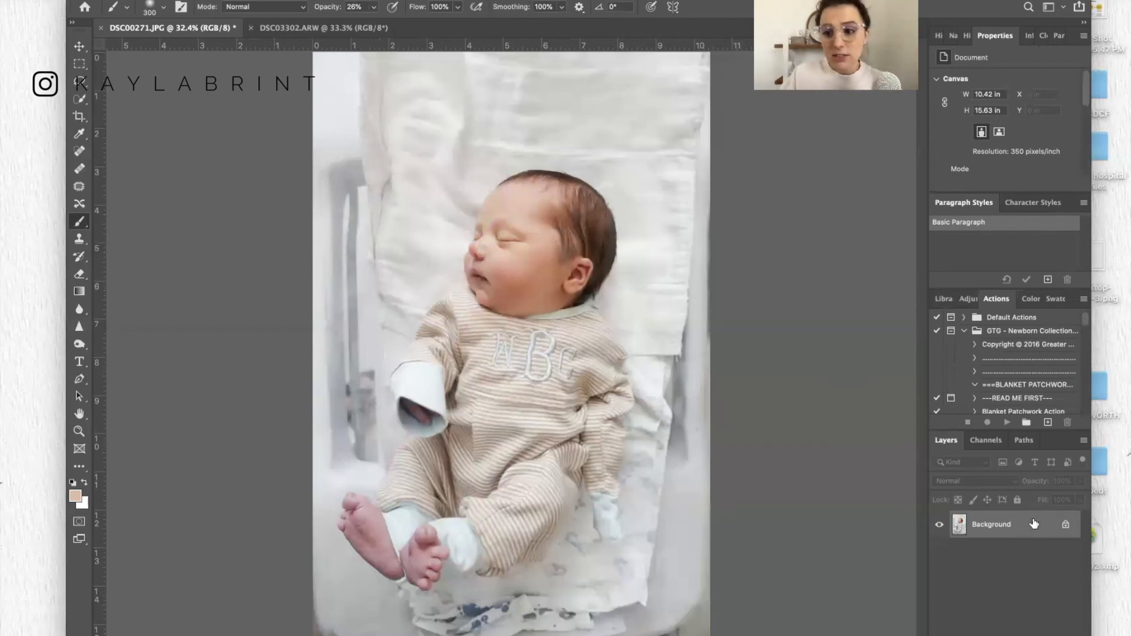
Duplicate the Background layer and soften the baby's cheek on the copy with a newly sampled skin tone.
{"action": "left_click_drag", "start_coordinate": [1034, 524], "coordinate": [1047, 635]}
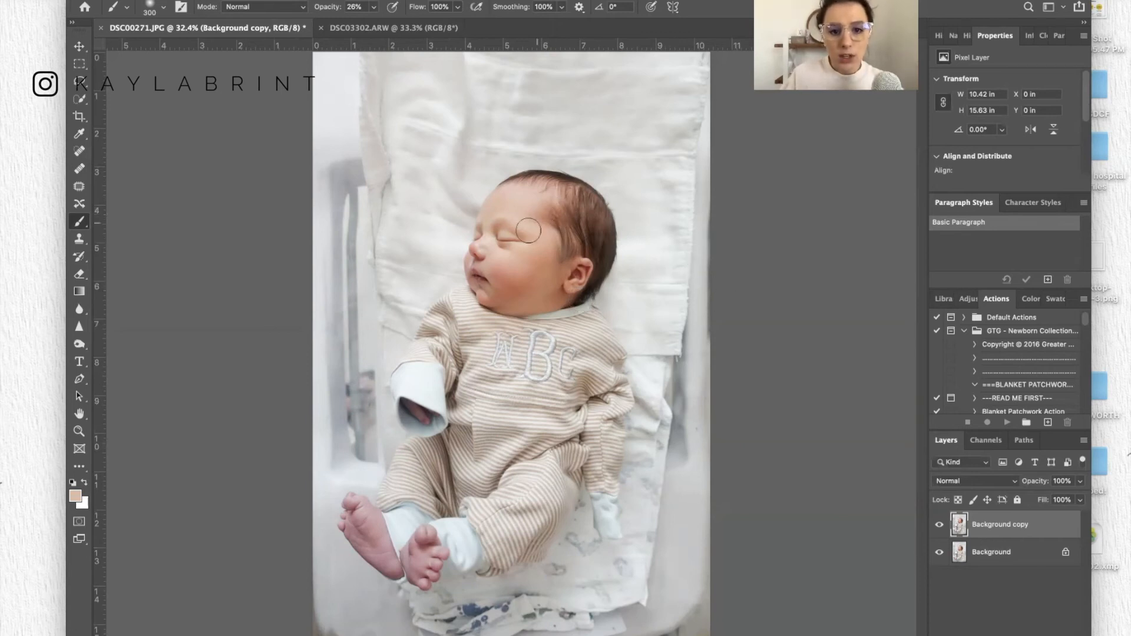
{"action": "key", "text": "i"}
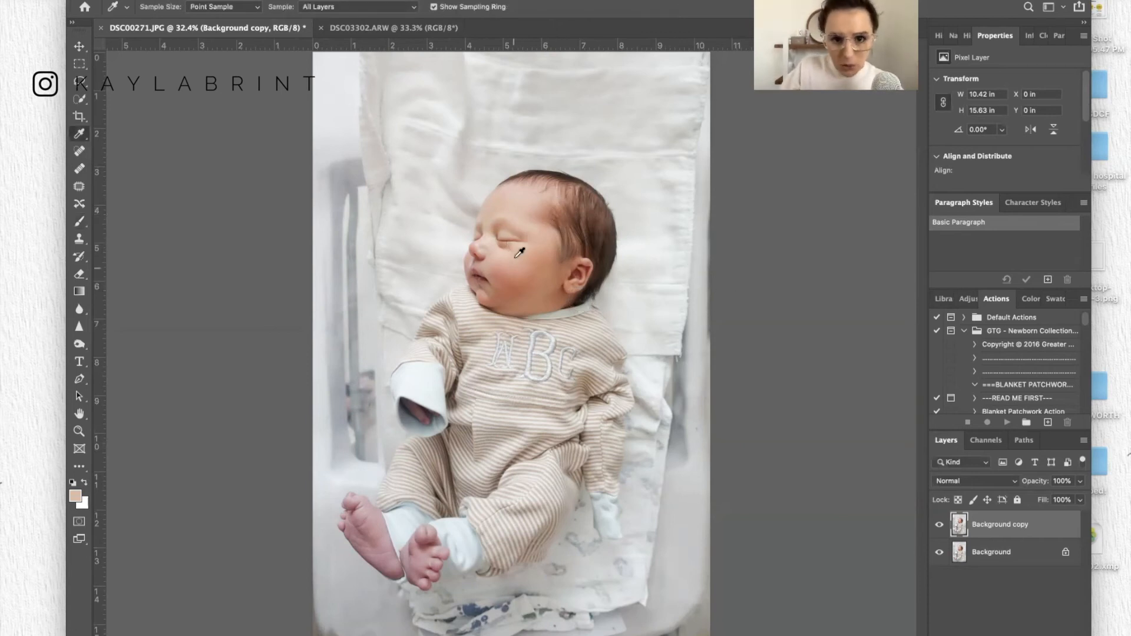
{"action": "key", "text": "b"}
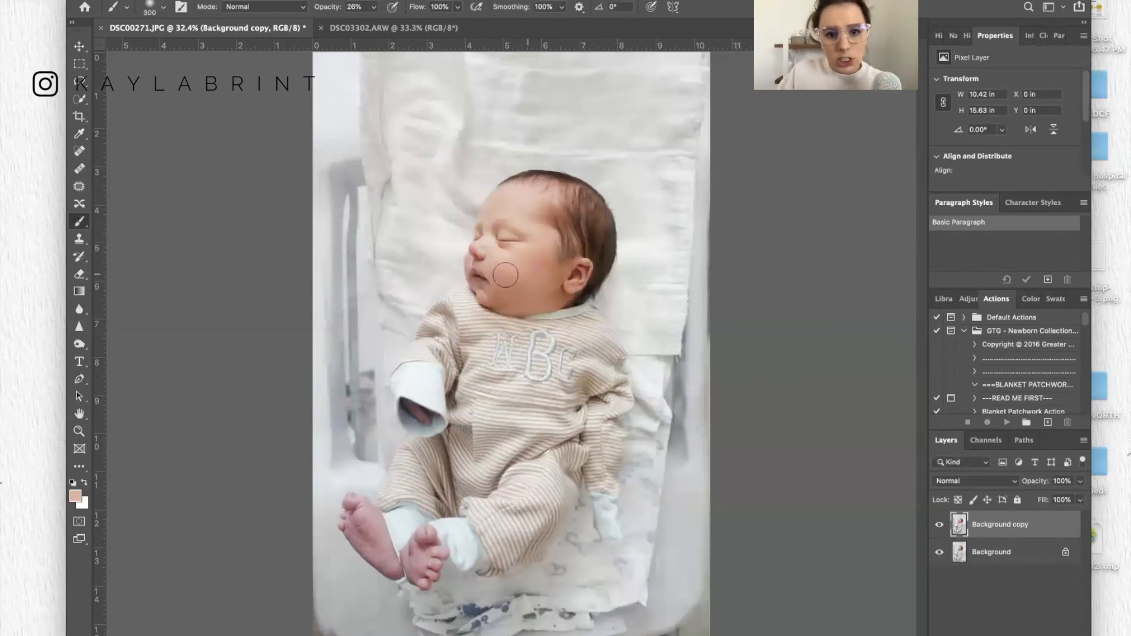
Toggle the Background copy layer's visibility repeatedly to compare the baby's cheek before and after painting.
{"action": "left_click", "coordinate": [940, 527]}
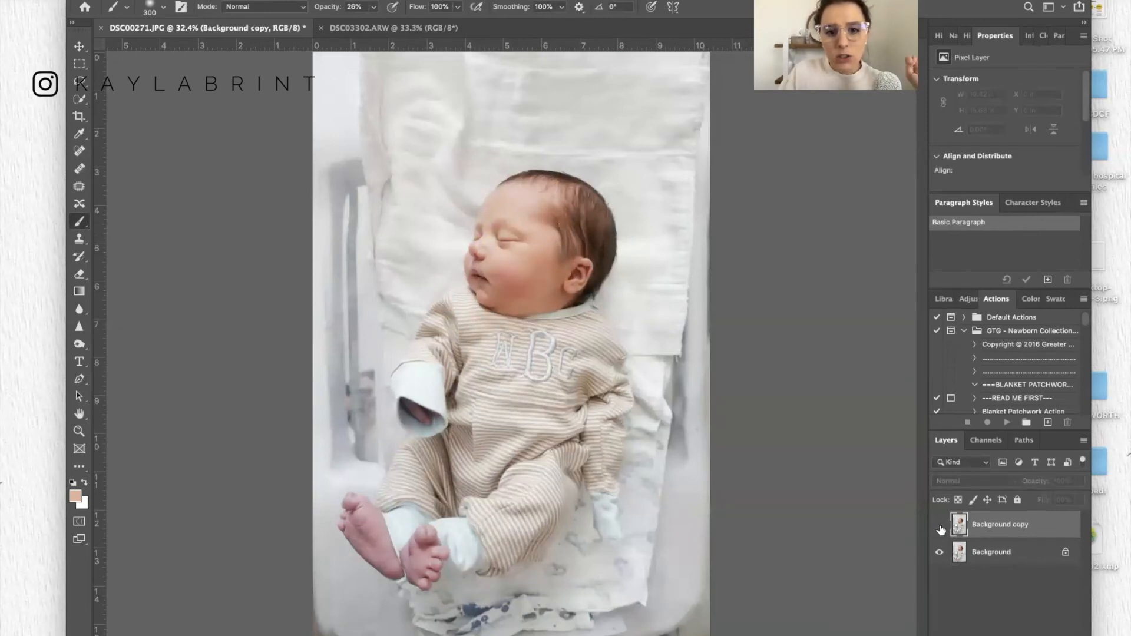
{"action": "left_click", "coordinate": [940, 528]}
{"action": "left_click", "coordinate": [940, 528]}
{"action": "left_click", "coordinate": [939, 528]}
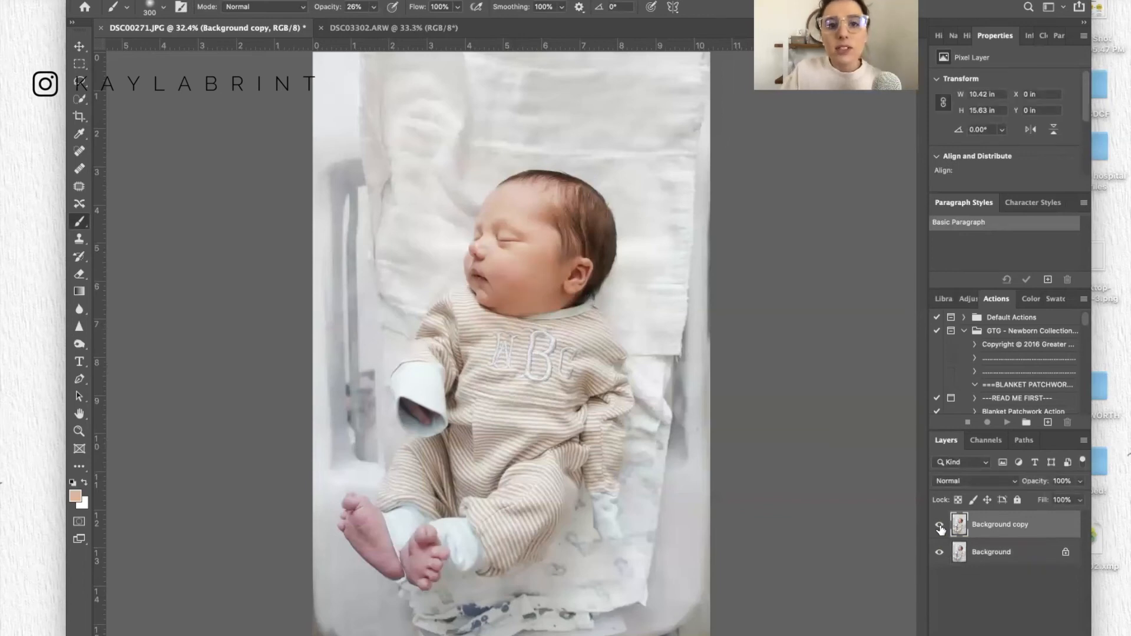
{"action": "left_click", "coordinate": [940, 527]}
{"action": "left_click", "coordinate": [940, 528]}
{"action": "left_click", "coordinate": [940, 528]}
{"action": "left_click", "coordinate": [940, 527]}
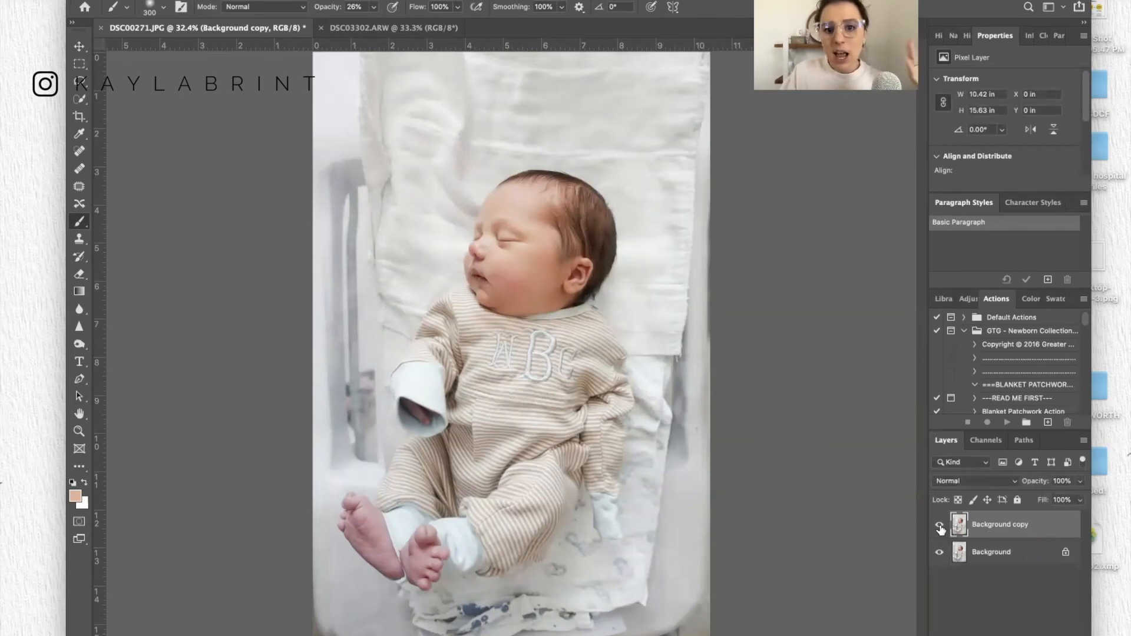
{"action": "left_click", "coordinate": [939, 529]}
{"action": "left_click", "coordinate": [939, 530]}
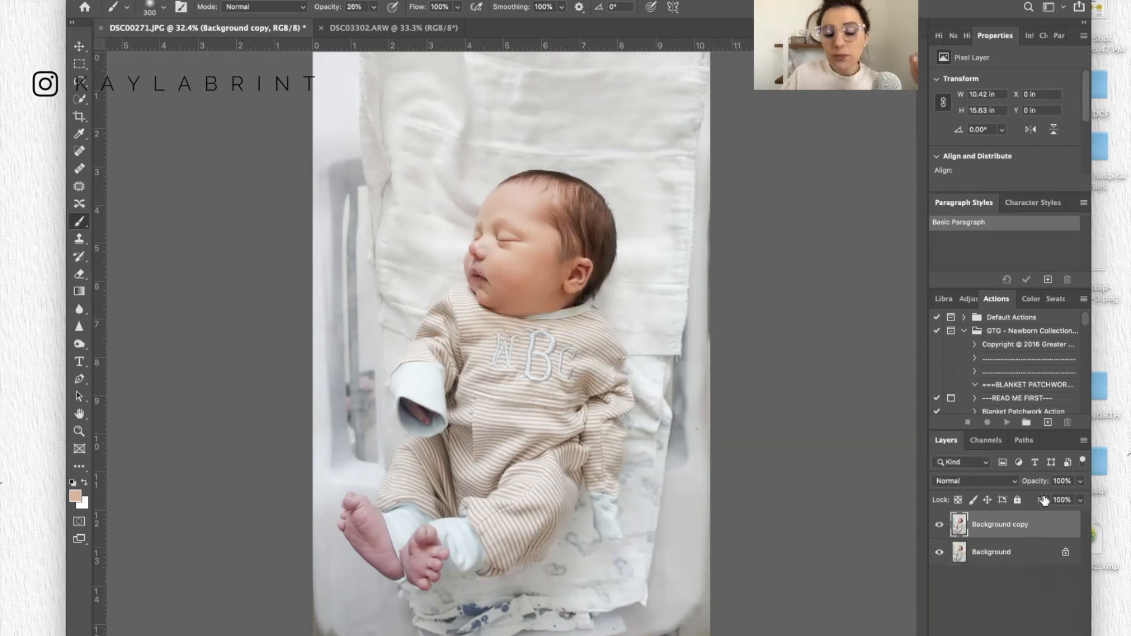
Set the Background copy layer's opacity to 74%.
{"action": "left_click", "coordinate": [1080, 481]}
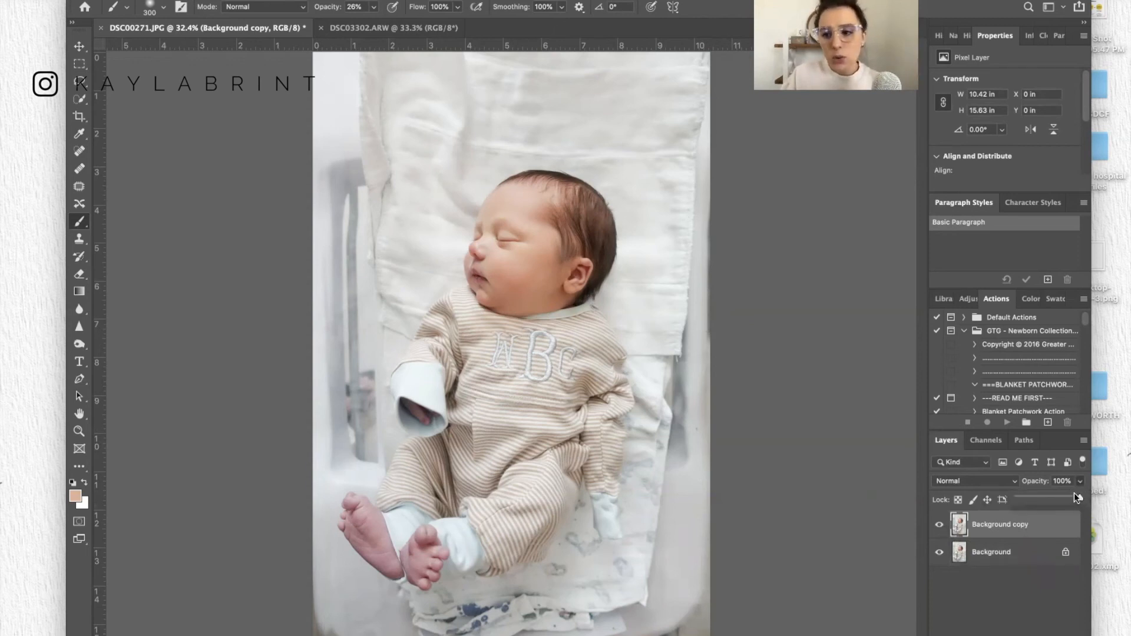
{"action": "mouse_move", "coordinate": [1079, 497]}
{"action": "left_mouse_down"}
{"action": "mouse_move", "coordinate": [1001, 501]}
{"action": "mouse_move", "coordinate": [1068, 497]}
{"action": "left_mouse_up"}
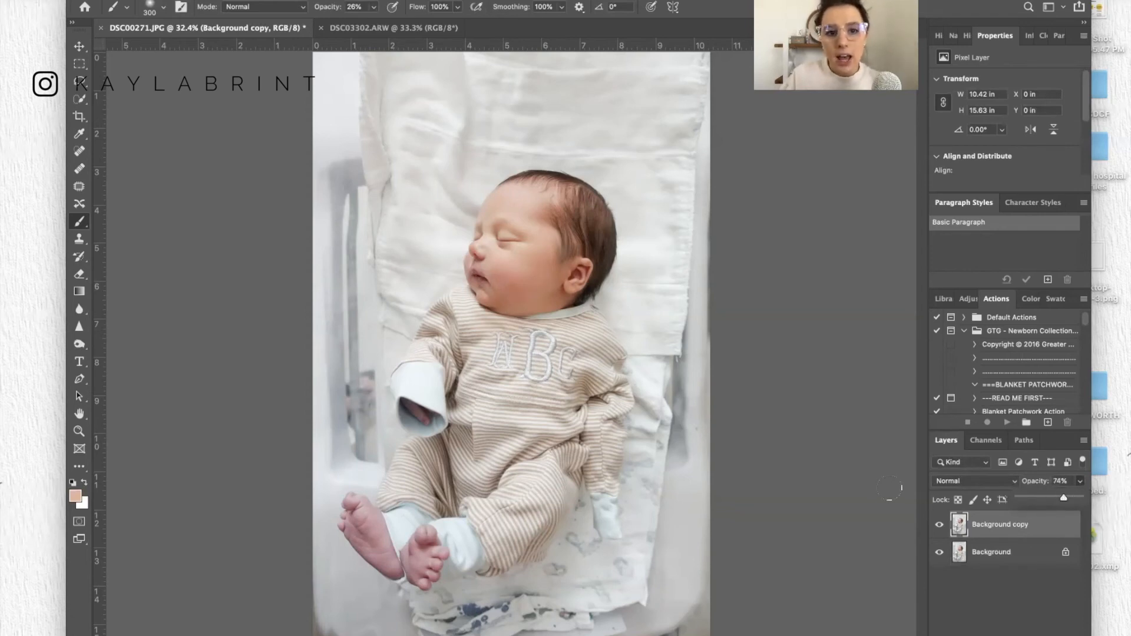
{"action": "key", "text": "Return"}
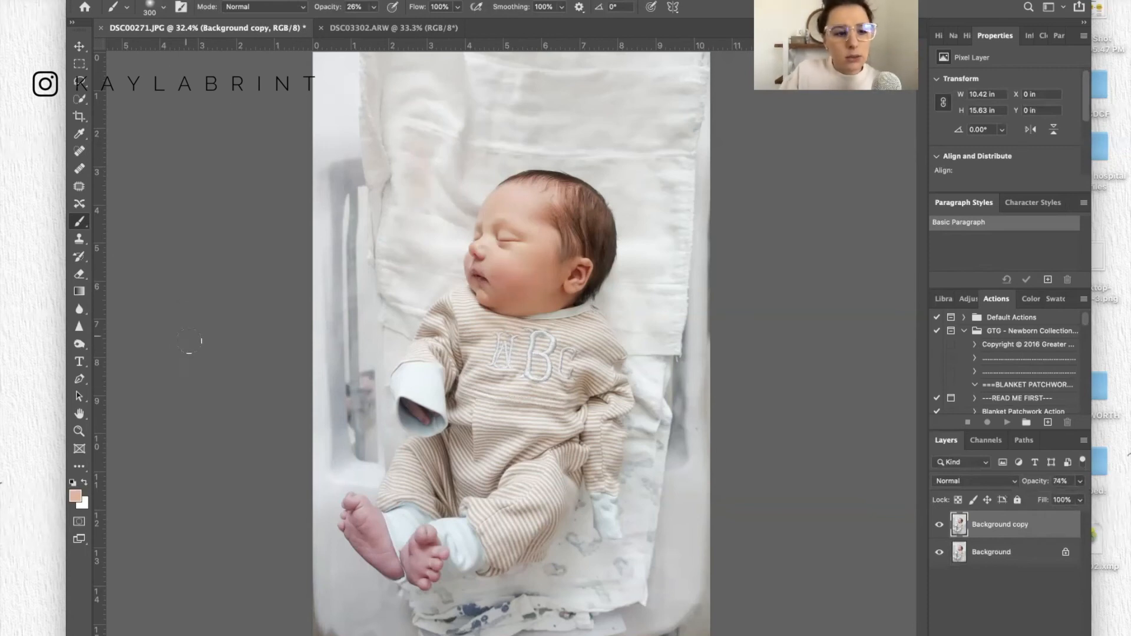
Raise the soft round brush's opacity to 100% and change the foreground color to pink e3949d.
{"action": "left_click", "coordinate": [162, 7]}
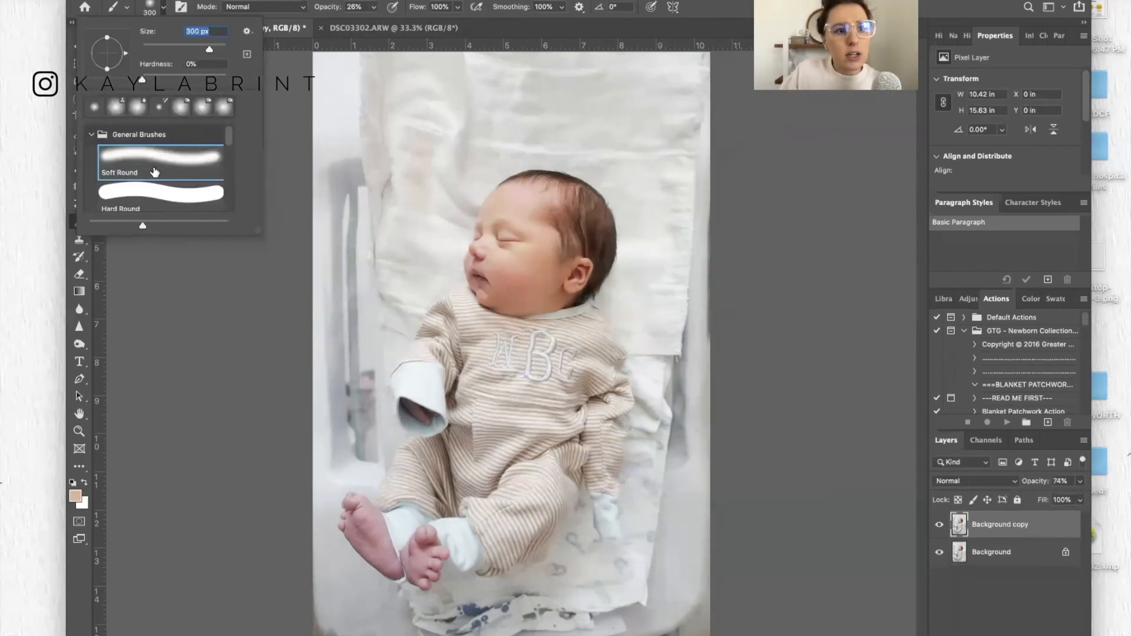
{"action": "key", "text": "Return"}
{"action": "left_click", "coordinate": [374, 7]}
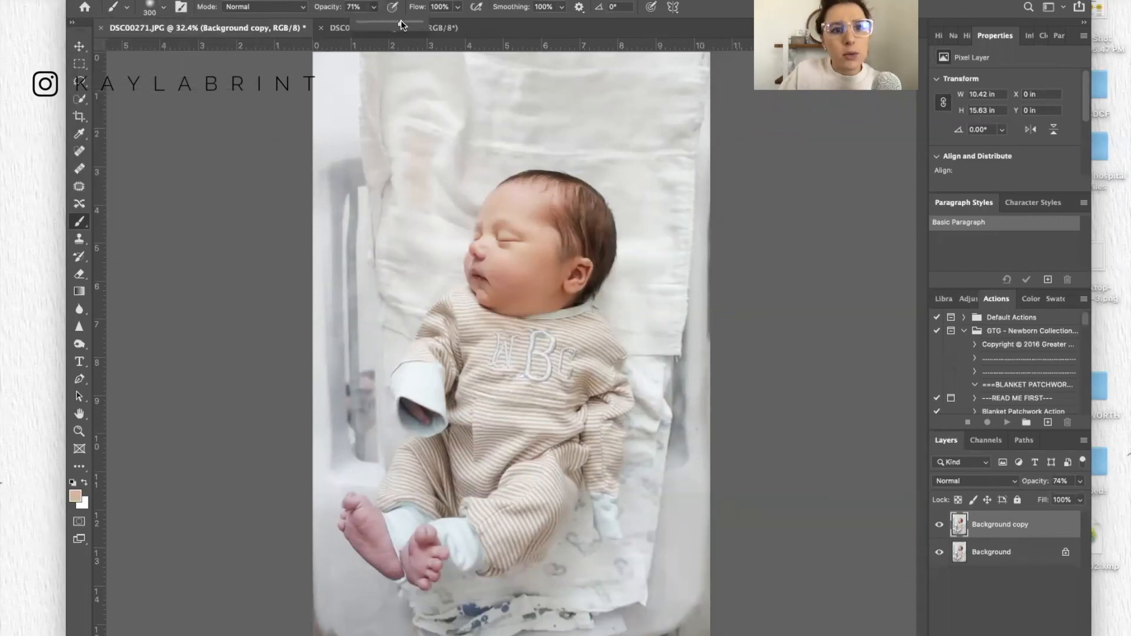
{"action": "left_click", "coordinate": [75, 496]}
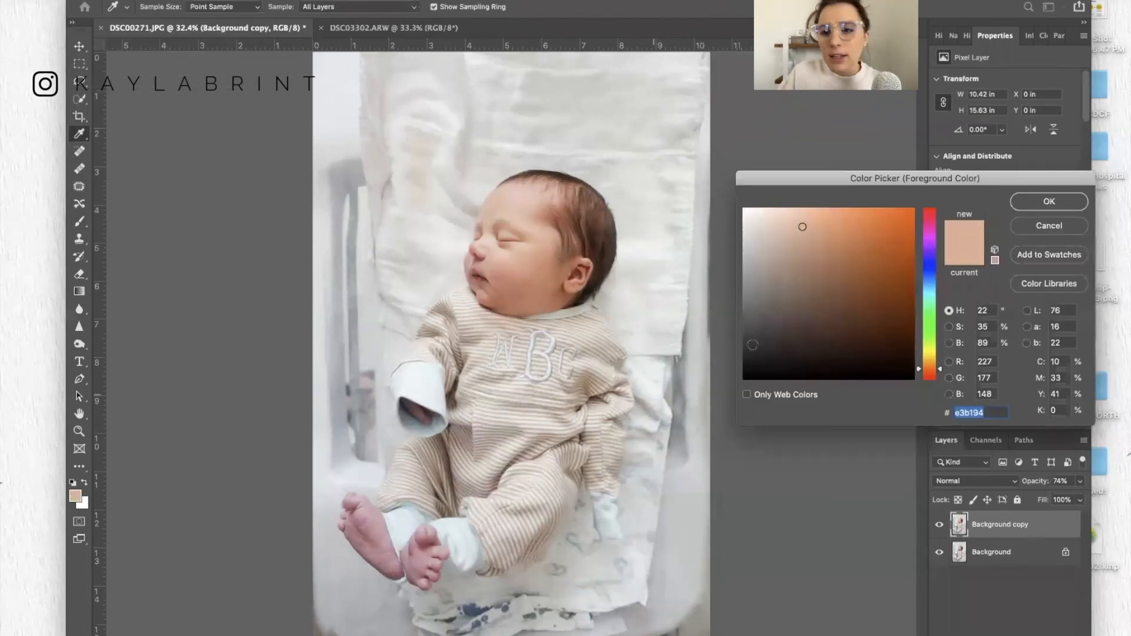
{"action": "left_click", "coordinate": [927, 209]}
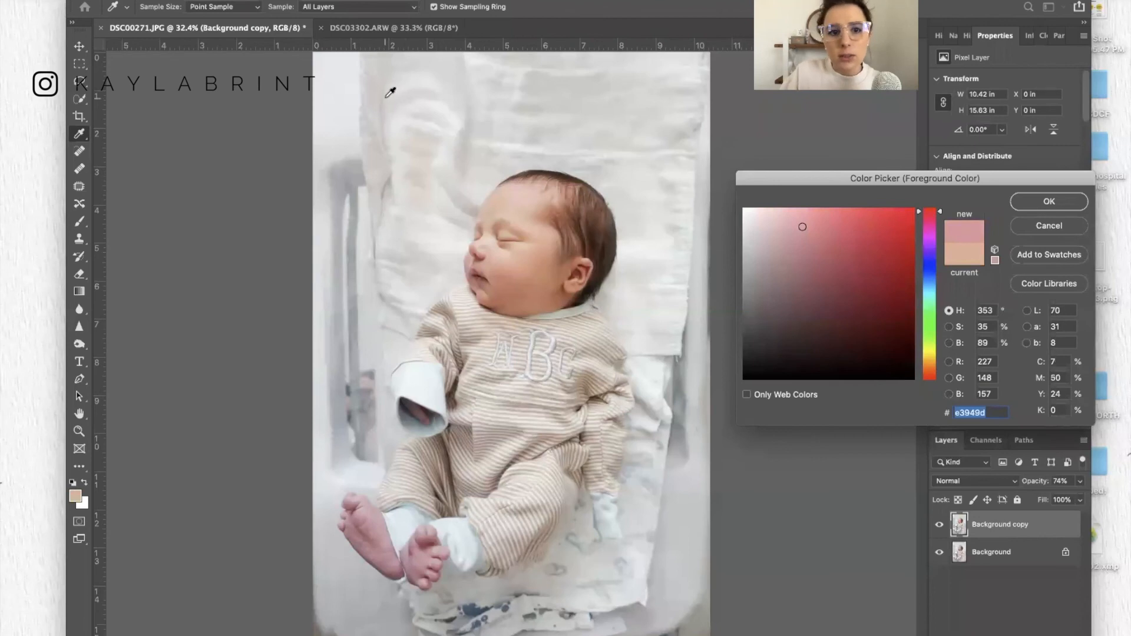
{"action": "left_click", "coordinate": [1049, 201]}
Paint a pink "Hi" on the blanket above the baby's head and set the Background copy layer's opacity to 100%.
{"action": "left_click_drag", "start_coordinate": [387, 100], "coordinate": [389, 177]}
{"action": "left_click_drag", "start_coordinate": [453, 77], "coordinate": [454, 154]}
{"action": "mouse_move", "coordinate": [389, 144]}
{"action": "left_mouse_down"}
{"action": "mouse_move", "coordinate": [464, 119]}
{"action": "mouse_move", "coordinate": [511, 166]}
{"action": "left_mouse_up"}
{"action": "left_click", "coordinate": [511, 75]}
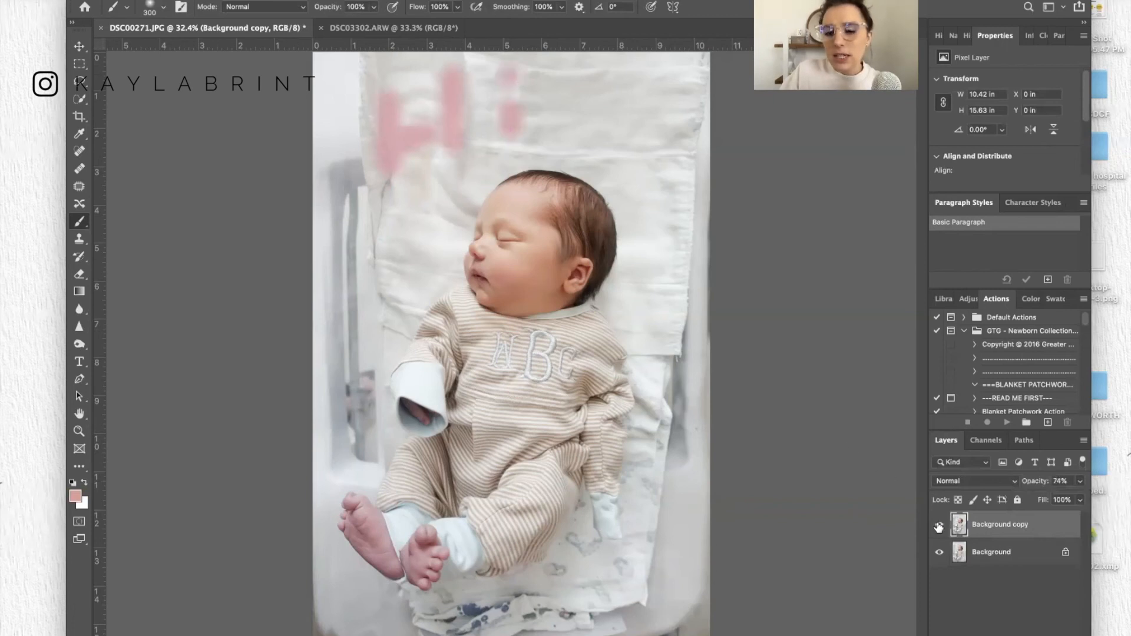
{"action": "left_click", "coordinate": [1080, 481]}
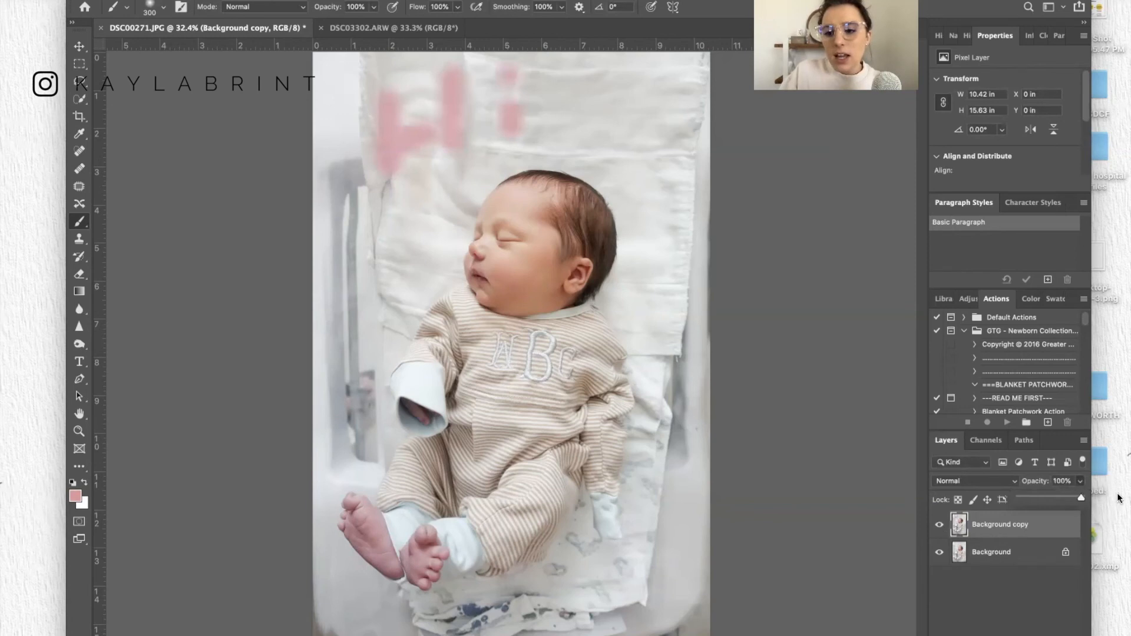
Vary the Background copy layer's opacity to fade the painted "Hi", ending at 29%.
{"action": "left_click_drag", "start_coordinate": [1081, 500], "coordinate": [1011, 501]}
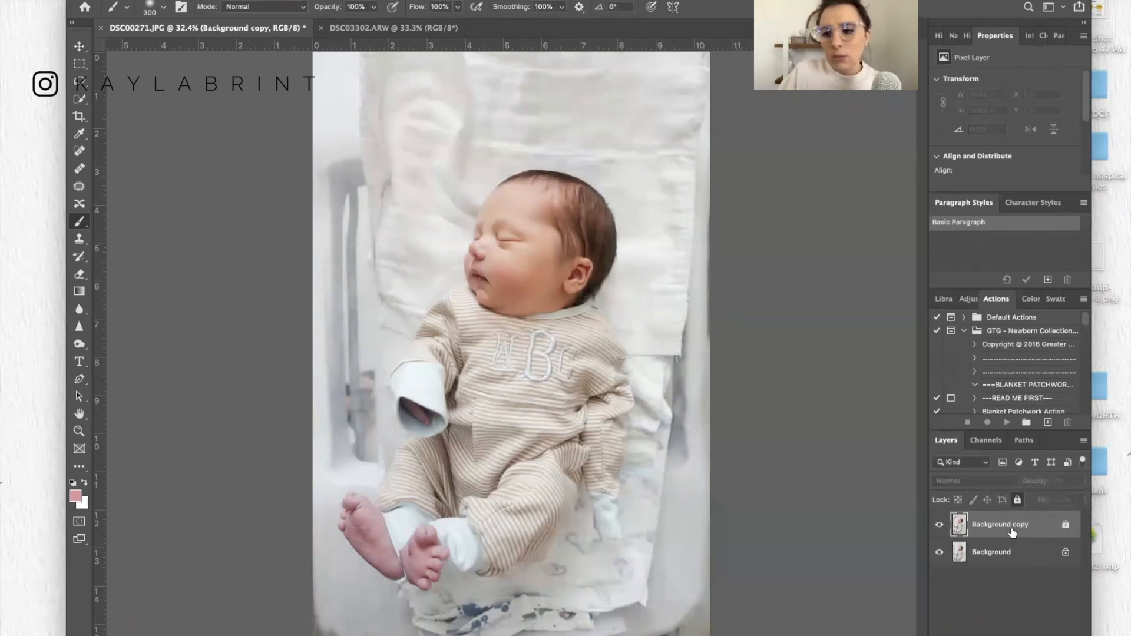
{"action": "left_click", "coordinate": [1079, 482]}
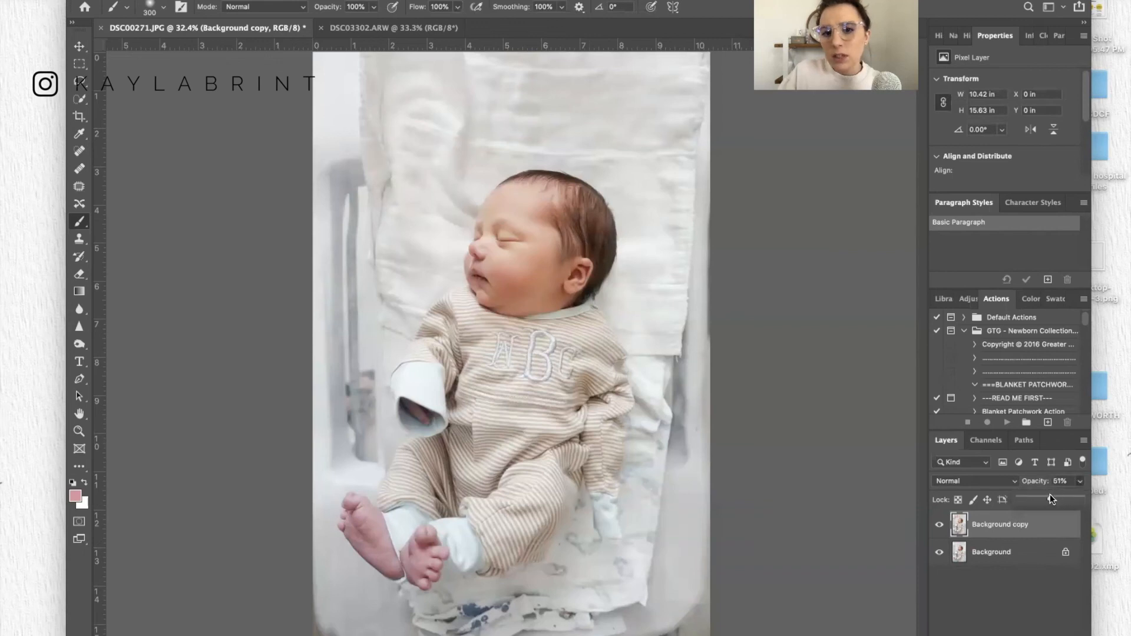
{"action": "left_click_drag", "start_coordinate": [1051, 498], "coordinate": [1037, 497]}
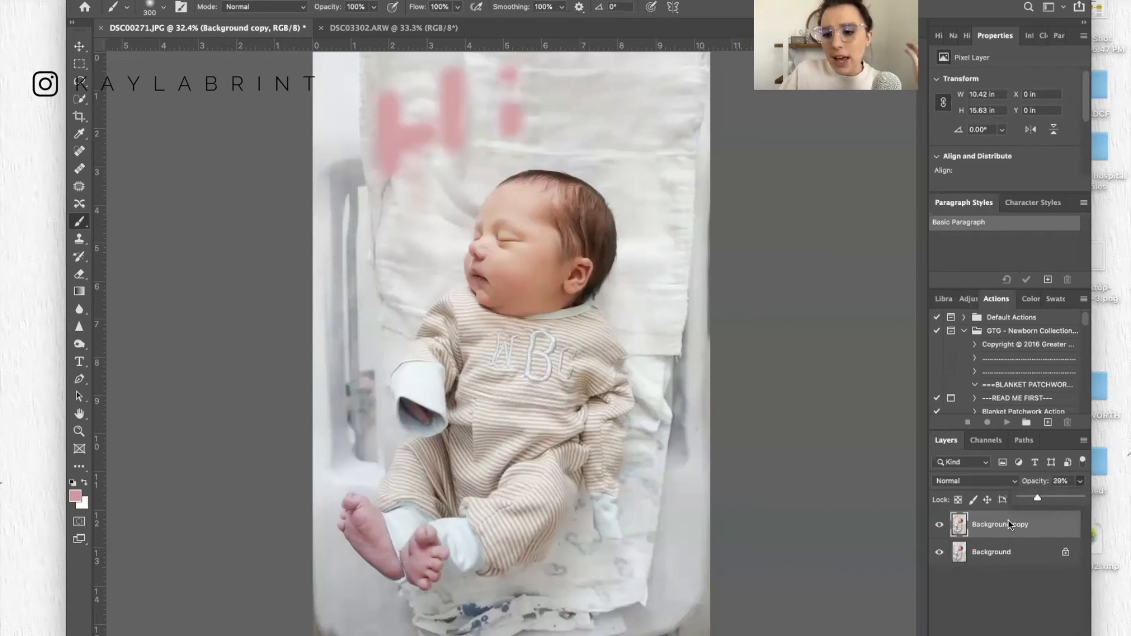
Delete the Background copy layer, leaving only the Background layer.
{"action": "left_click", "coordinate": [1003, 532]}
{"action": "key", "text": "Delete"}
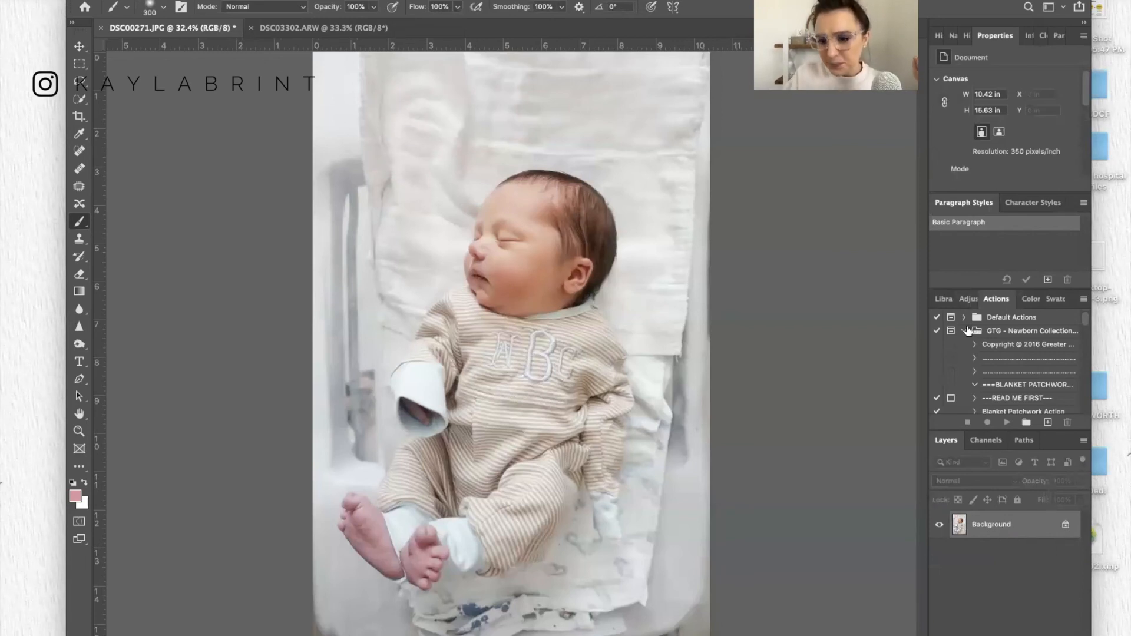
Look through the loaded actions and collapse the GTG - Newborn Collection, FLORABELLA TRINITY and The secret sauce action sets.
{"action": "left_click", "coordinate": [964, 331]}
{"action": "left_click", "coordinate": [951, 344]}
{"action": "left_click", "coordinate": [592, 217]}
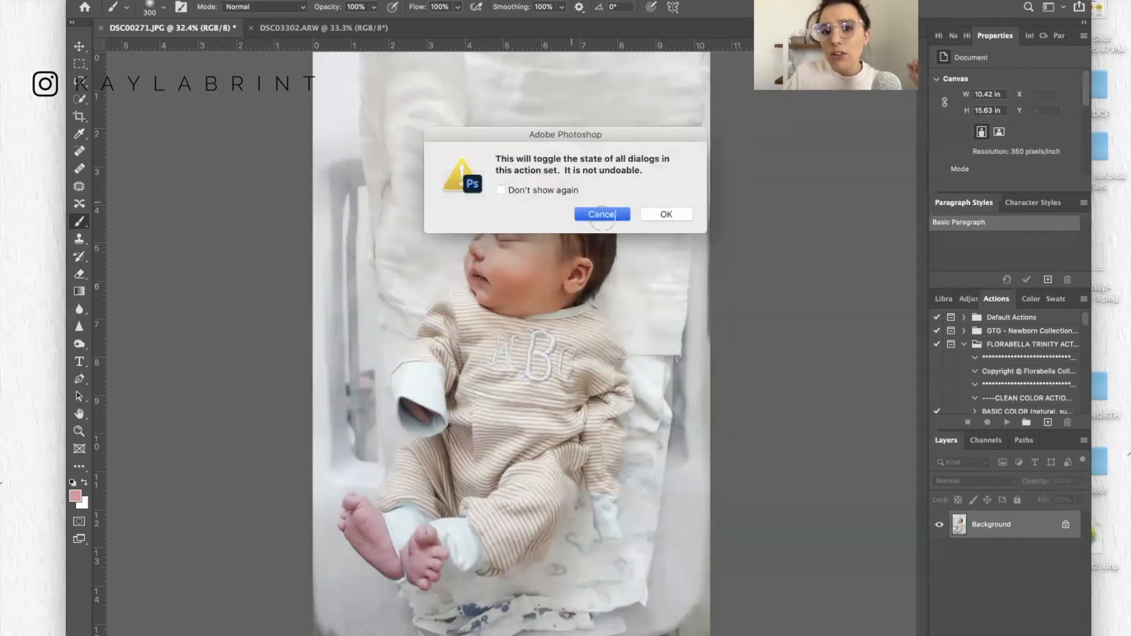
{"action": "scroll", "coordinate": [975, 362], "scroll_direction": "down", "scroll_amount": 10}
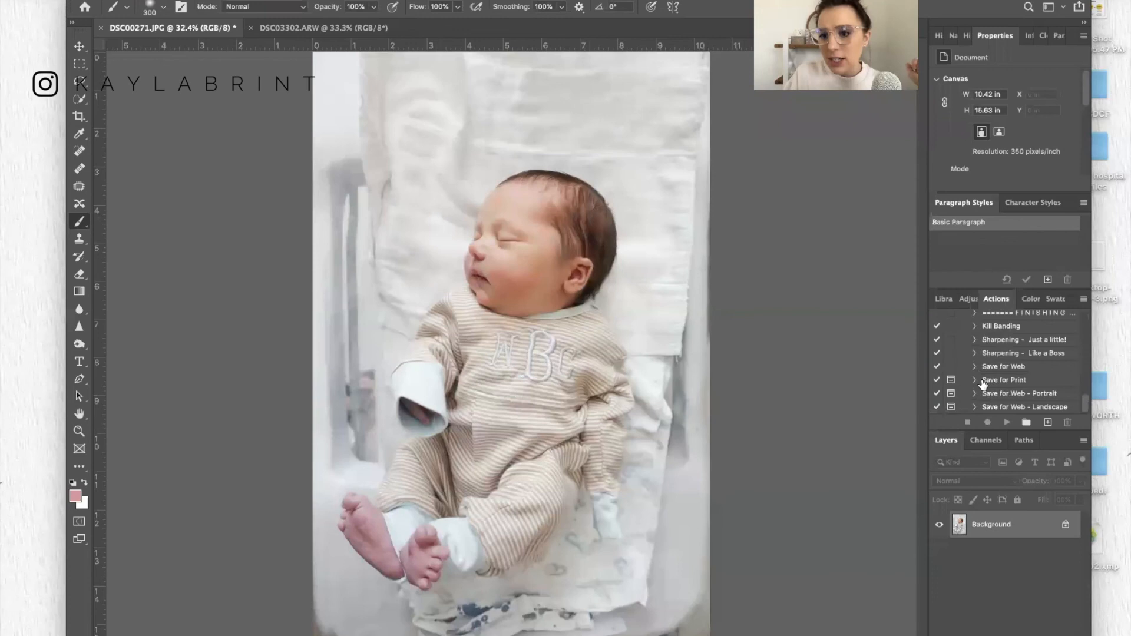
{"action": "scroll", "coordinate": [983, 384], "scroll_direction": "up", "scroll_amount": 10}
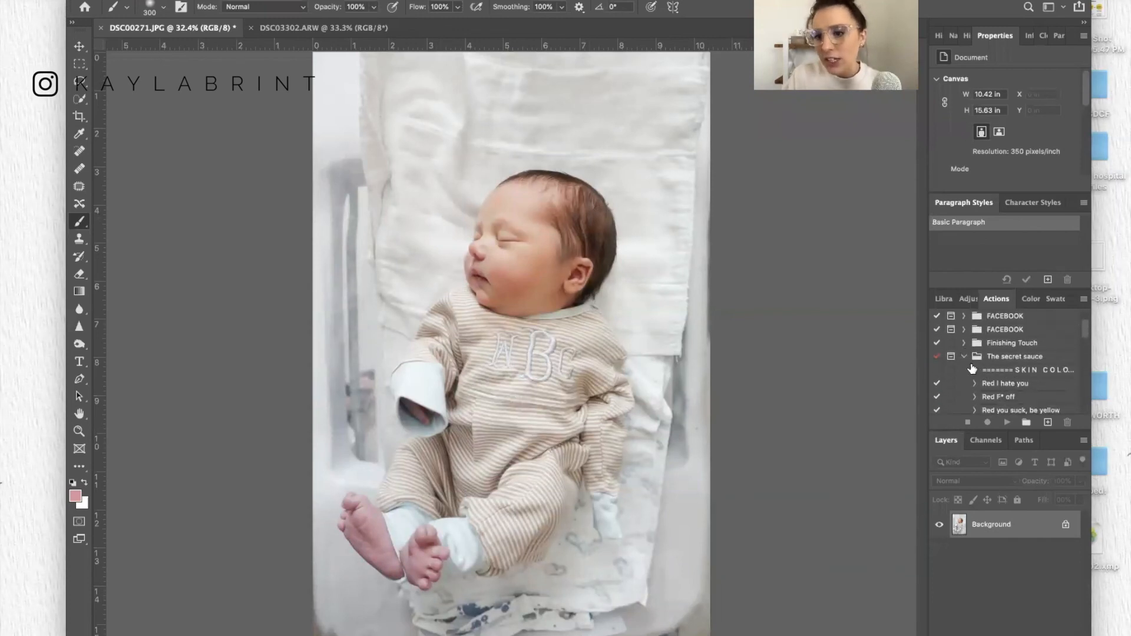
{"action": "left_click", "coordinate": [964, 357]}
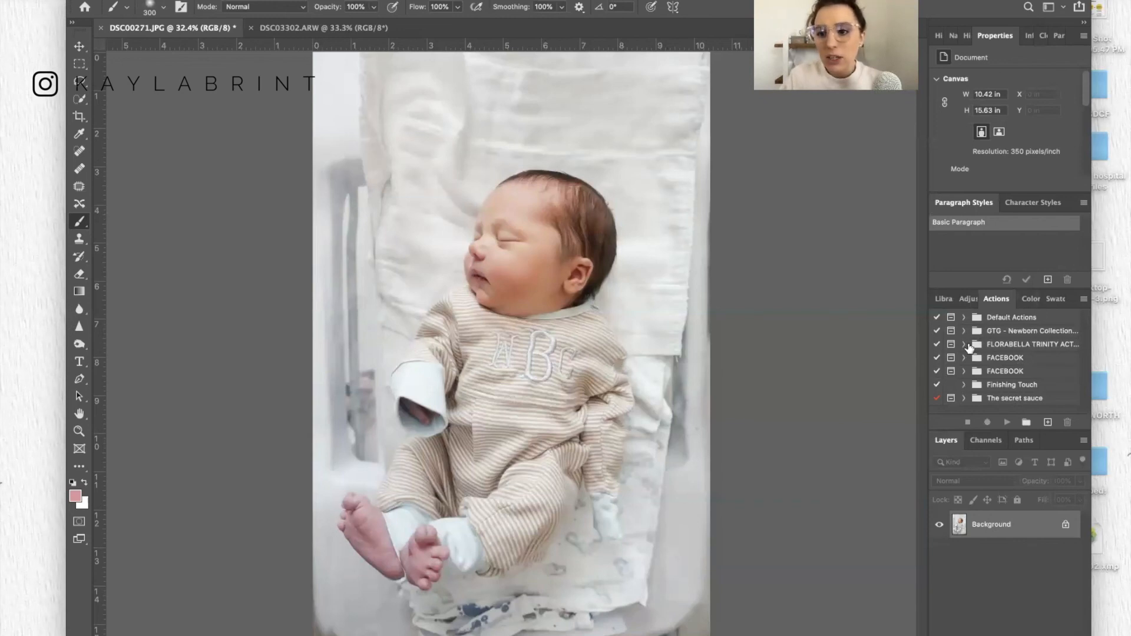
Expand the GTG - Newborn Collection action set and examine its foundation, retouch toolkit, and resizing and sharpening actions.
{"action": "left_click", "coordinate": [963, 331]}
{"action": "scroll", "coordinate": [990, 391], "scroll_direction": "down", "scroll_amount": 5}
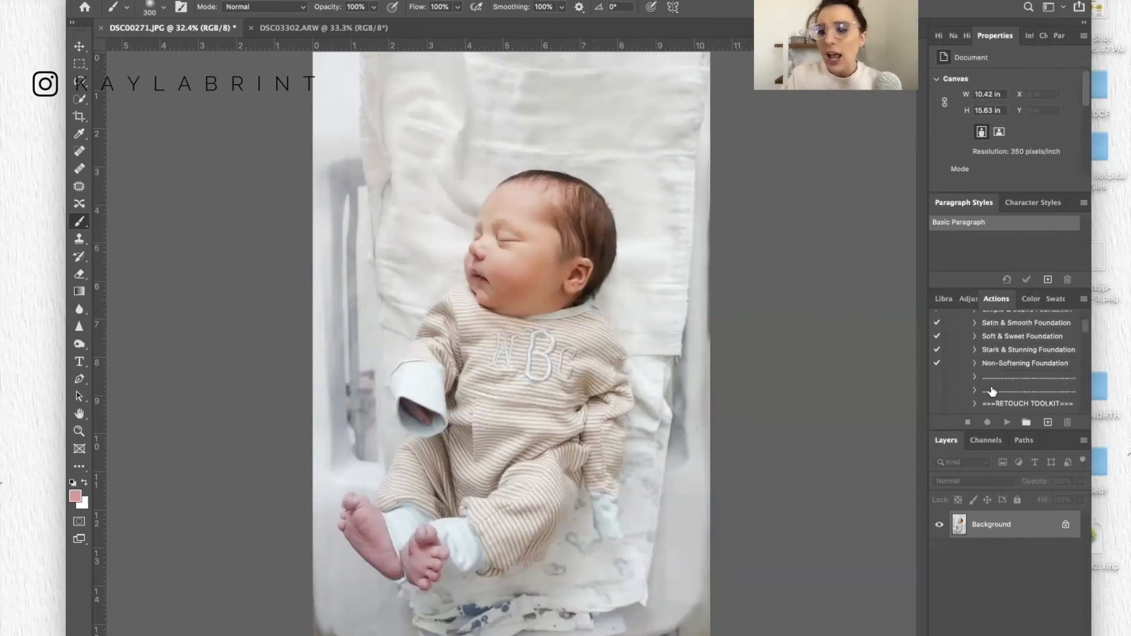
{"action": "scroll", "coordinate": [992, 391], "scroll_direction": "down", "scroll_amount": 3}
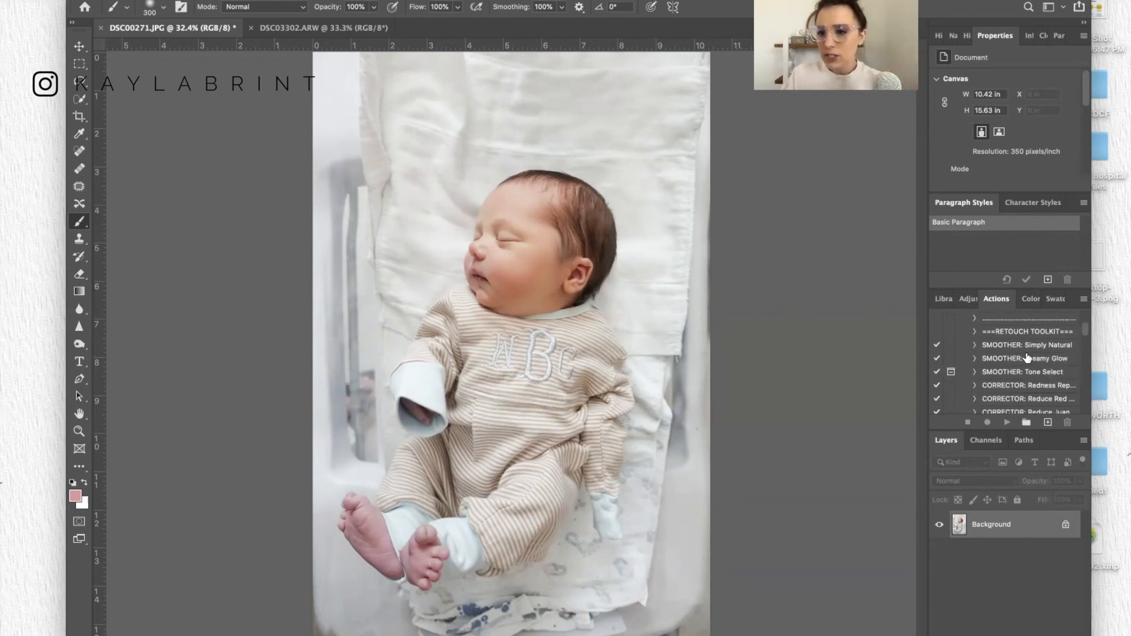
{"action": "scroll", "coordinate": [1048, 360], "scroll_direction": "down", "scroll_amount": 10}
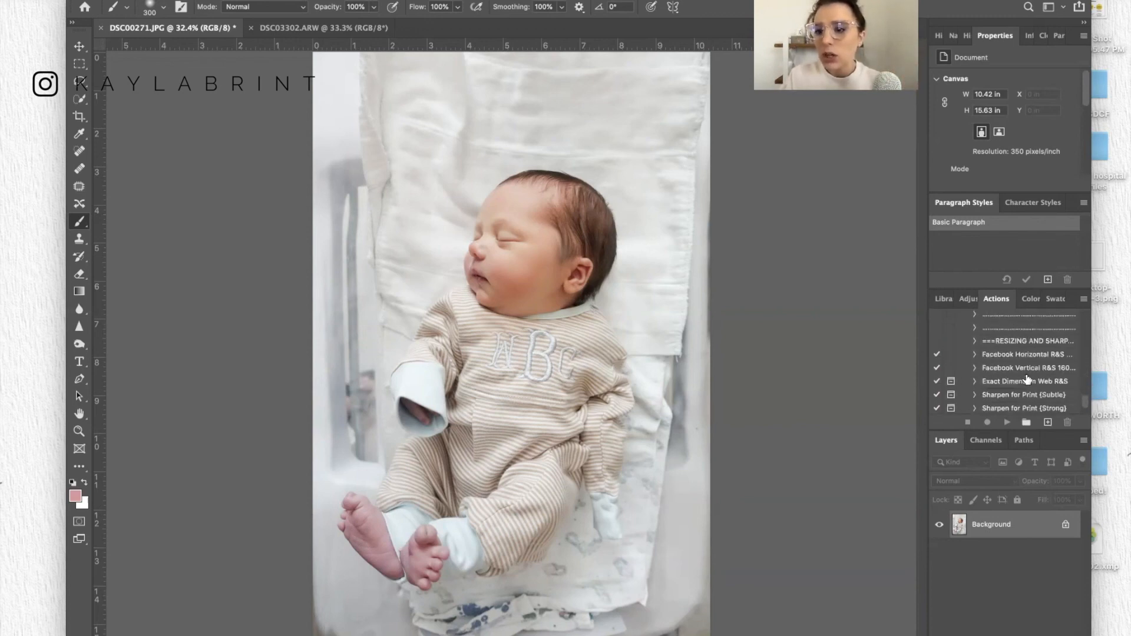
{"action": "scroll", "coordinate": [1027, 379], "scroll_direction": "up", "scroll_amount": 12}
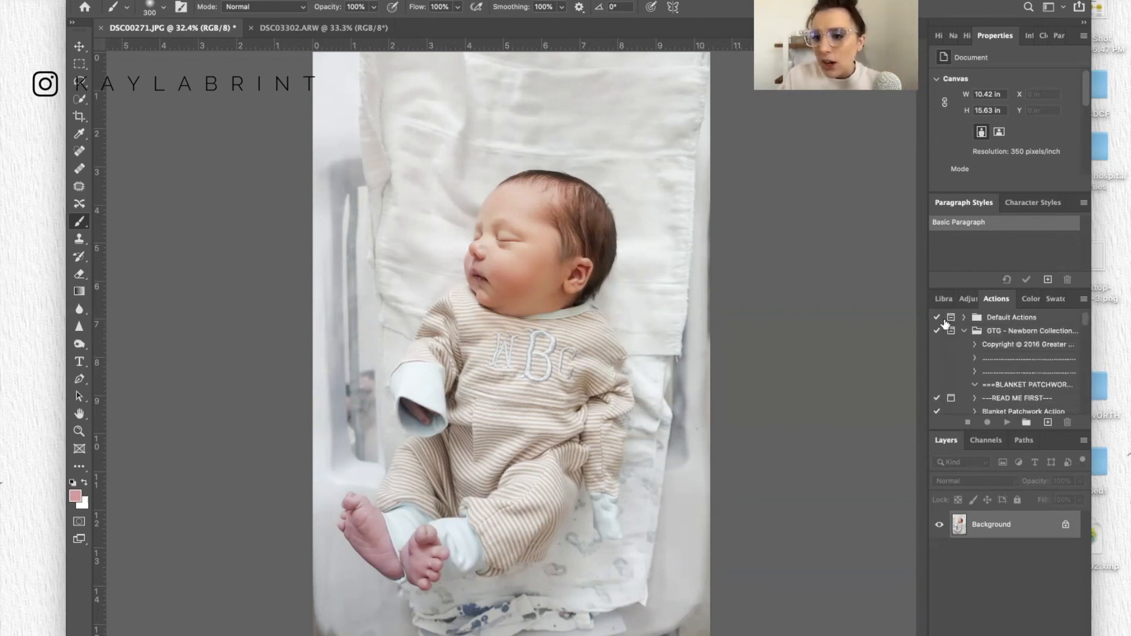
Run the SUNSHINE action from the FLORABELLA TRINITY action set on the newborn photo.
{"action": "left_click", "coordinate": [964, 344]}
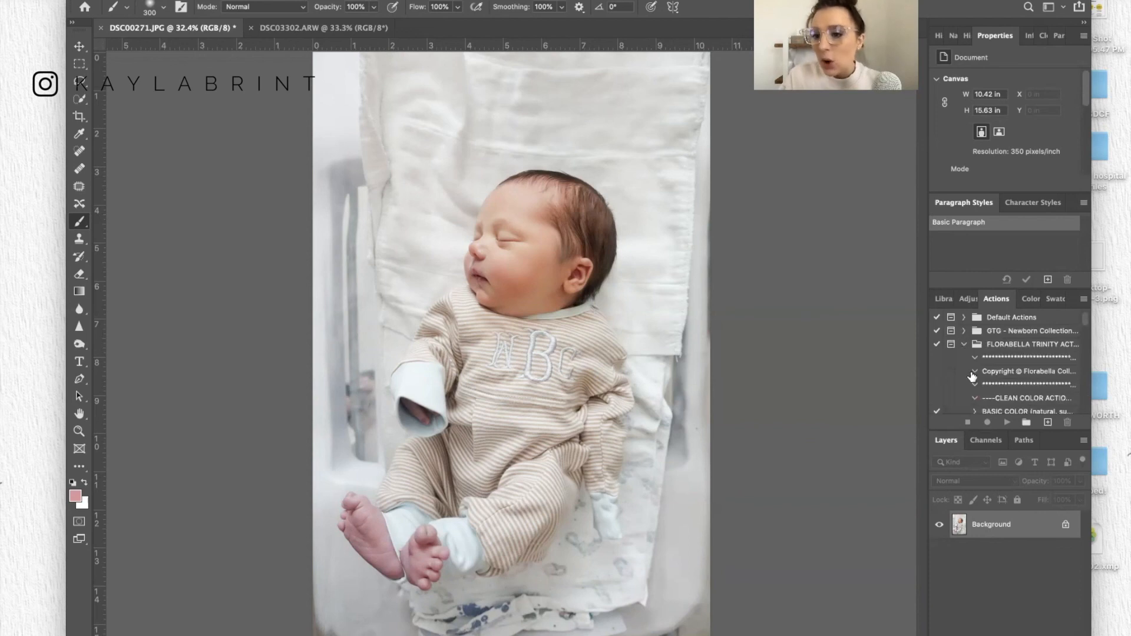
{"action": "scroll", "coordinate": [972, 377], "scroll_direction": "down", "scroll_amount": 5}
{"action": "scroll", "coordinate": [972, 380], "scroll_direction": "down", "scroll_amount": 3}
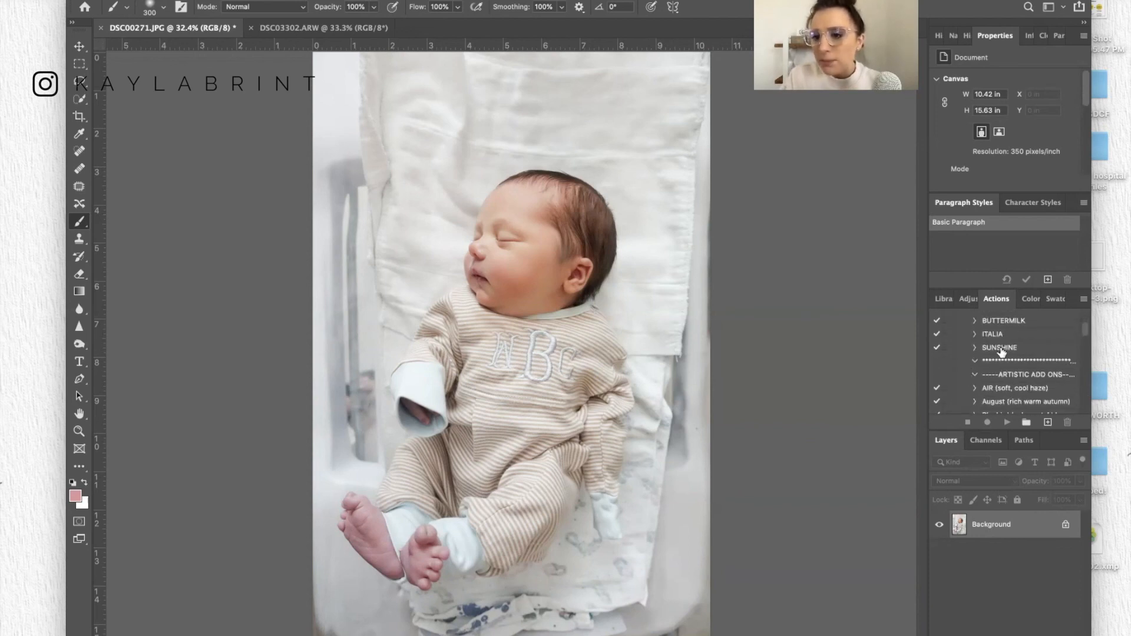
{"action": "left_click", "coordinate": [1002, 349]}
{"action": "left_click", "coordinate": [1007, 423]}
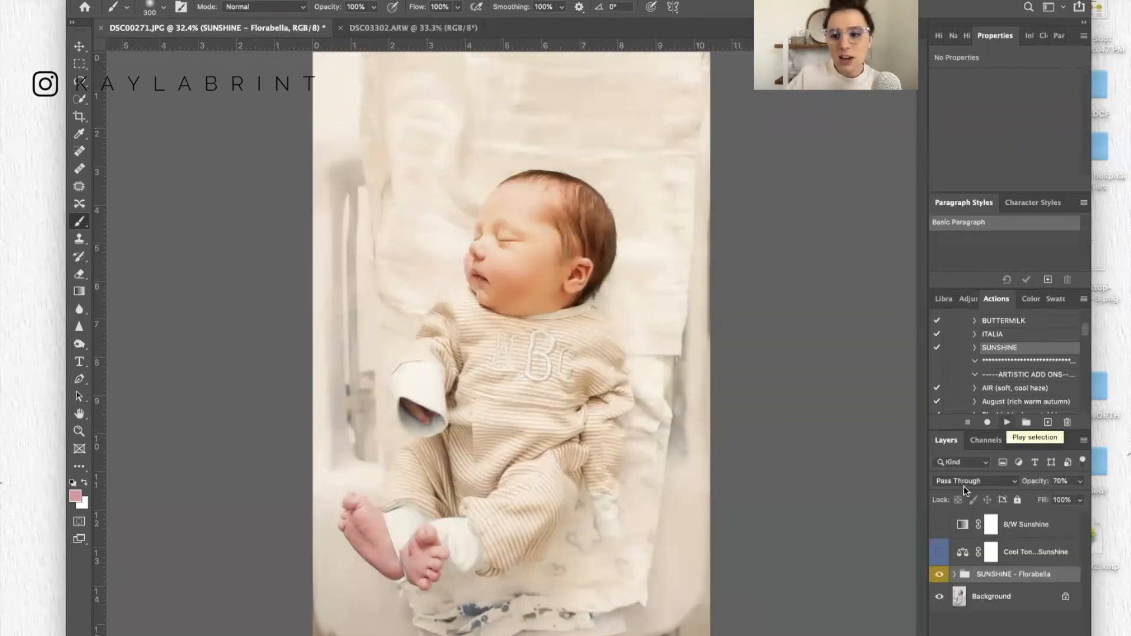
Toggle the SUNSHINE - Florabella group's visibility to compare the photo with and without the effect, leaving the group shown.
{"action": "left_click", "coordinate": [938, 575]}
{"action": "left_click", "coordinate": [937, 575]}
{"action": "left_click", "coordinate": [938, 574]}
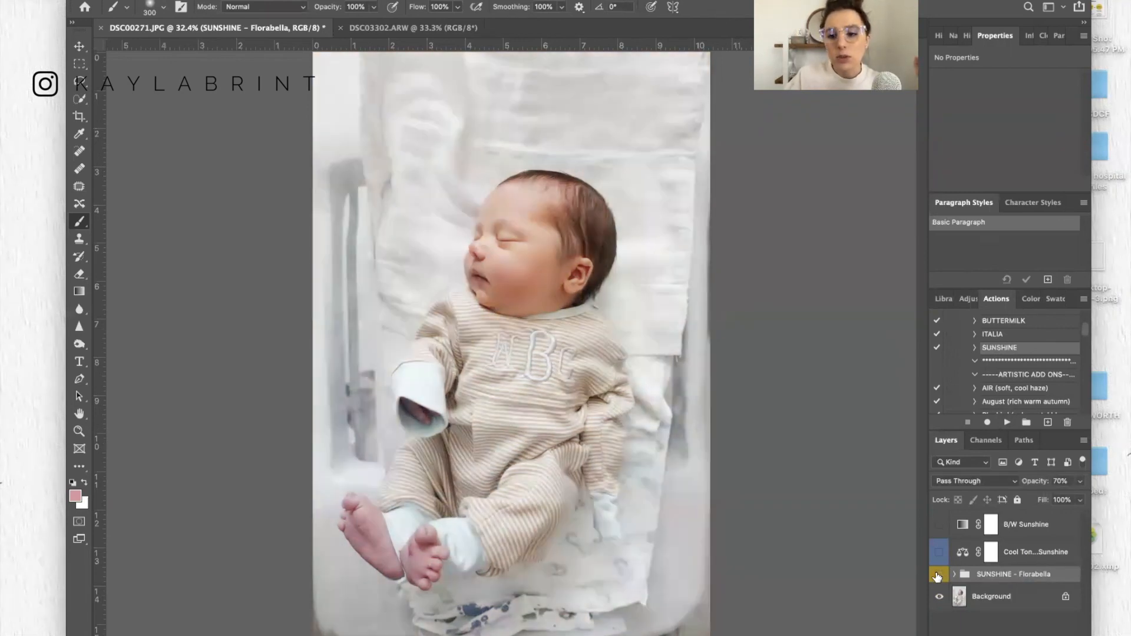
{"action": "left_click", "coordinate": [938, 574]}
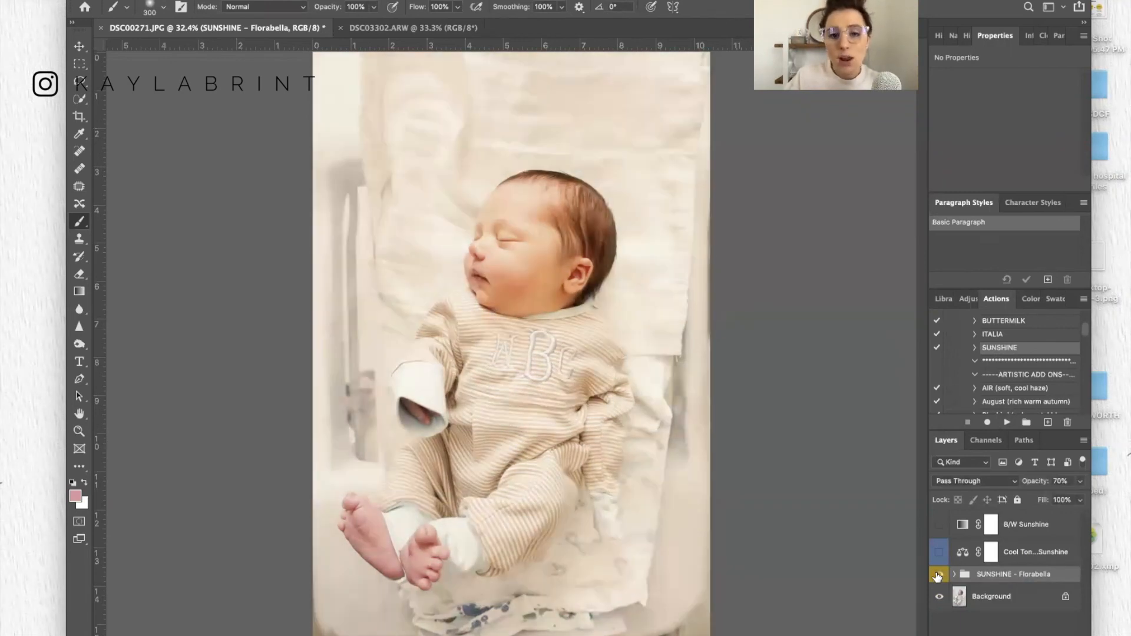